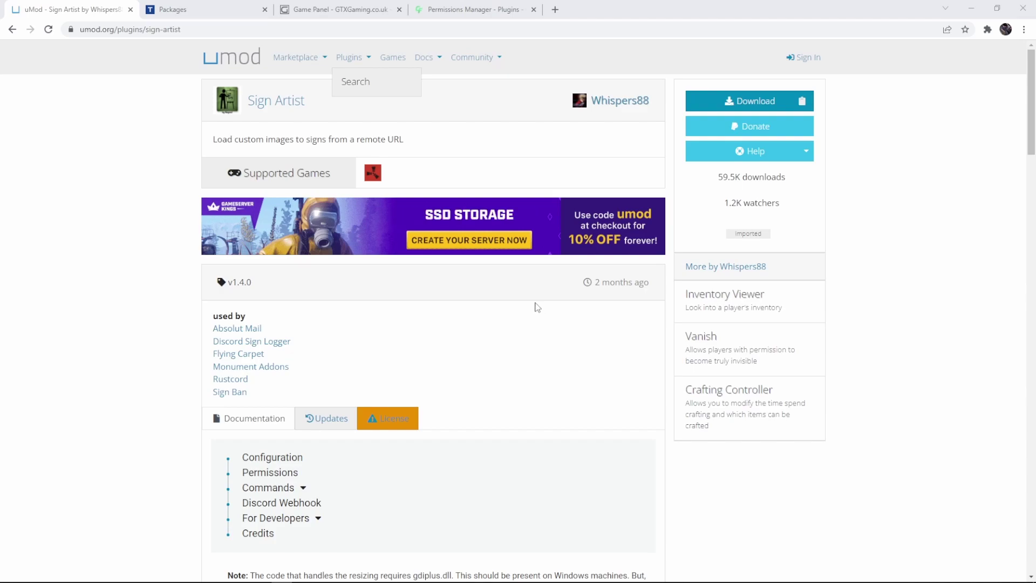
Scroll through the uMod Sign Artist documentation.
scroll(538, 307, "down", 8)
scroll(535, 324, "down", 6)
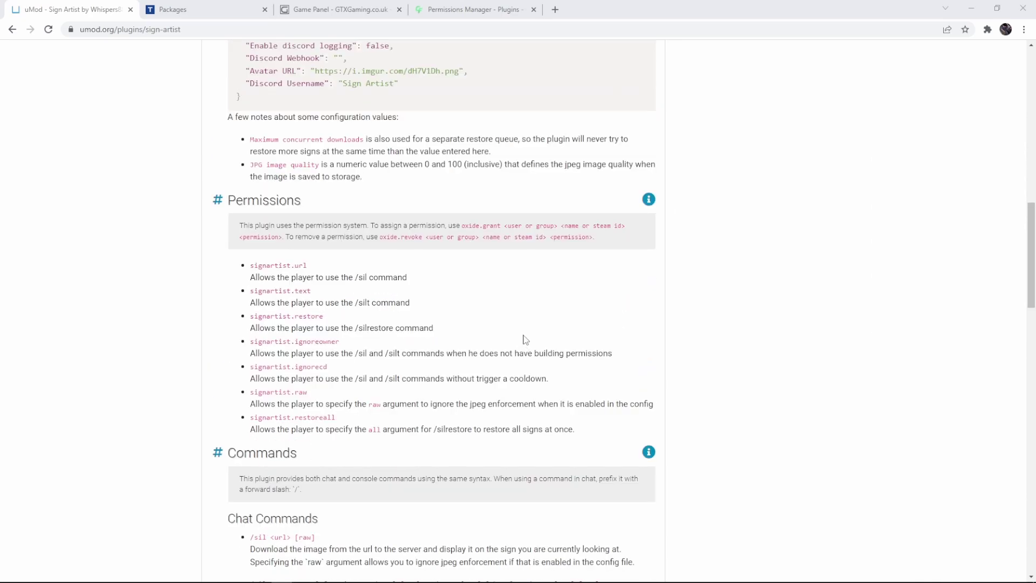
scroll(583, 373, "down", 12)
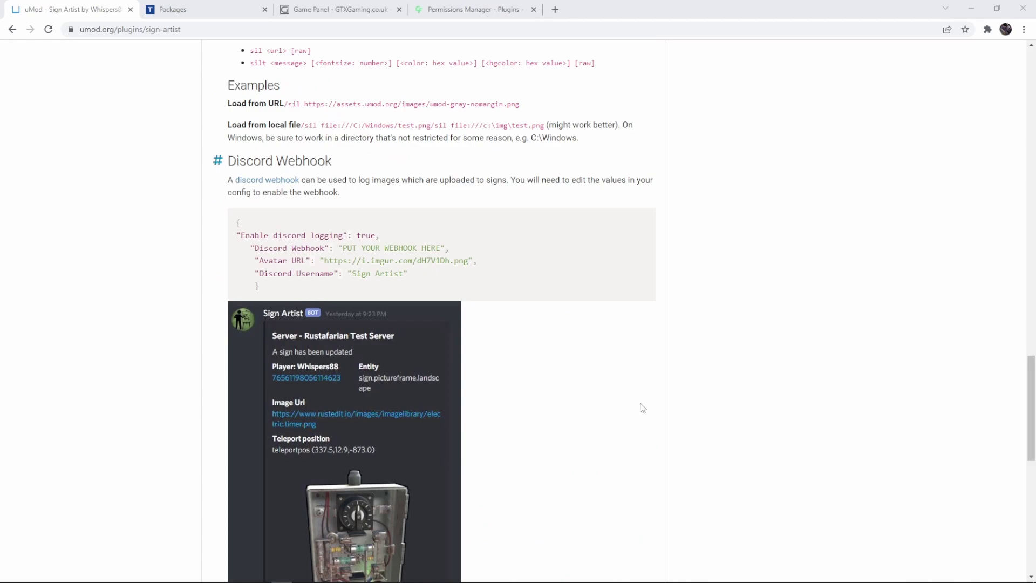
scroll(675, 378, "down", 2)
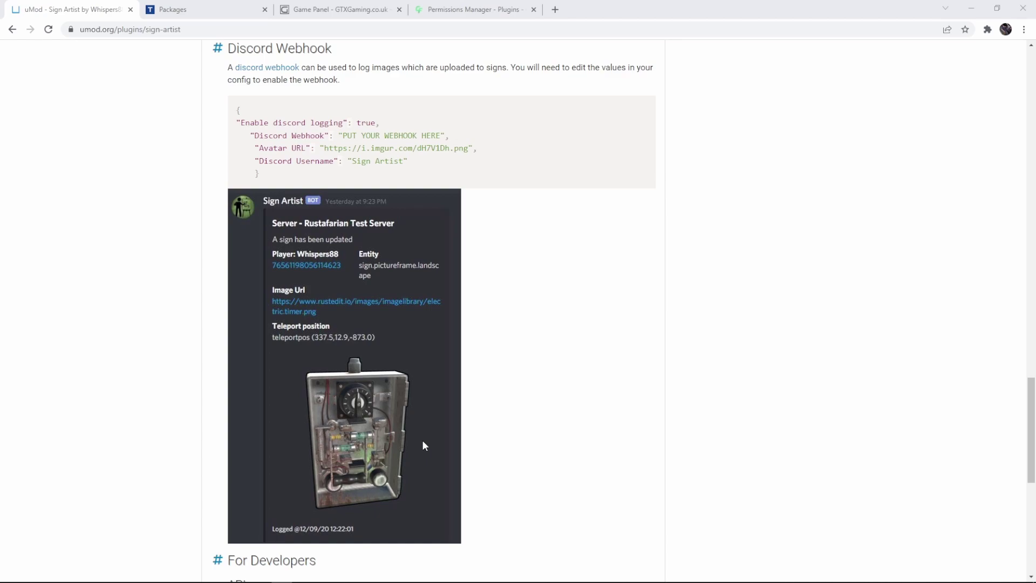
Open the server's oxide/plugins folder to confirm SignArtist.cs is installed.
key("ctrl+3")
double_click(391, 268)
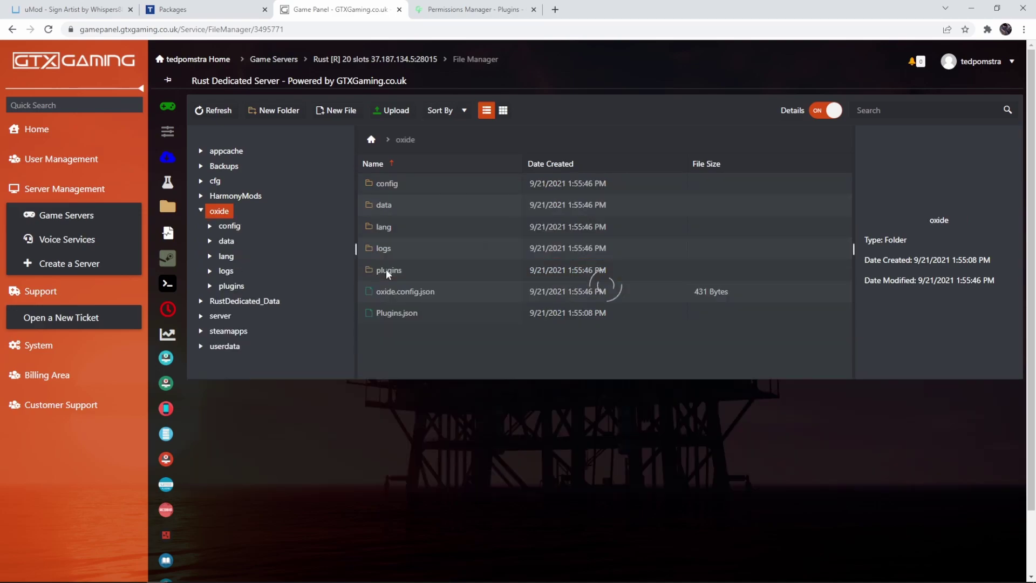
left_click(537, 271)
double_click(391, 267)
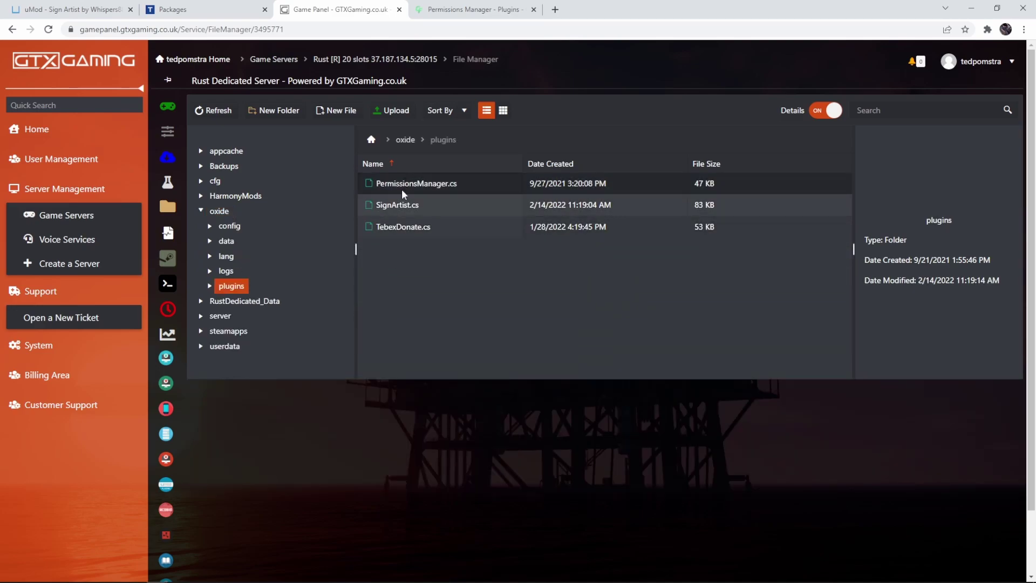
Skim the Codefling Permissions Manager page, then close it to return to uMod's Sign Artist docs.
left_click(447, 9)
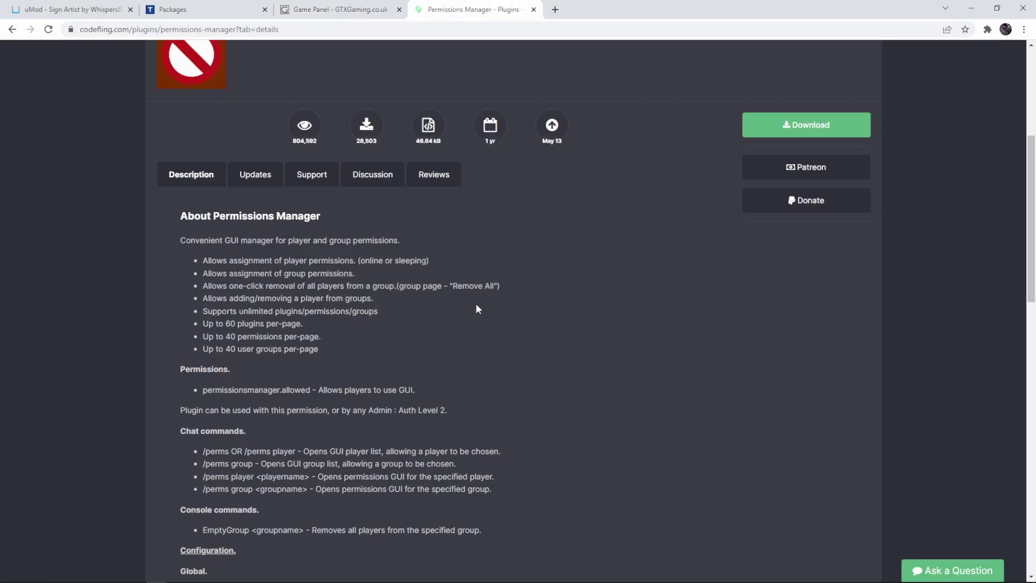
scroll(477, 305, "up", 3)
scroll(486, 412, "up", 2)
scroll(556, 348, "down", 3)
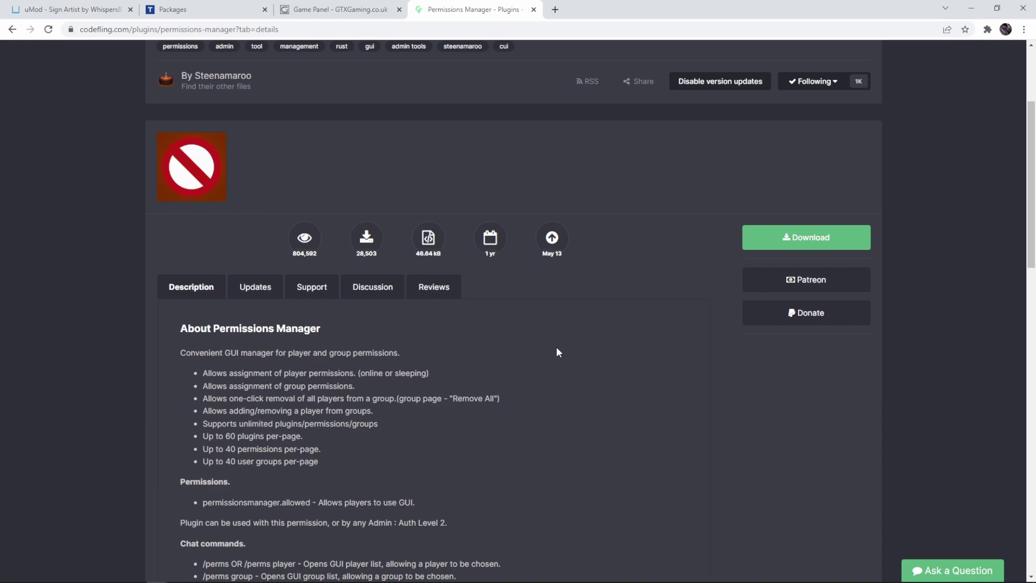
key("ctrl+w")
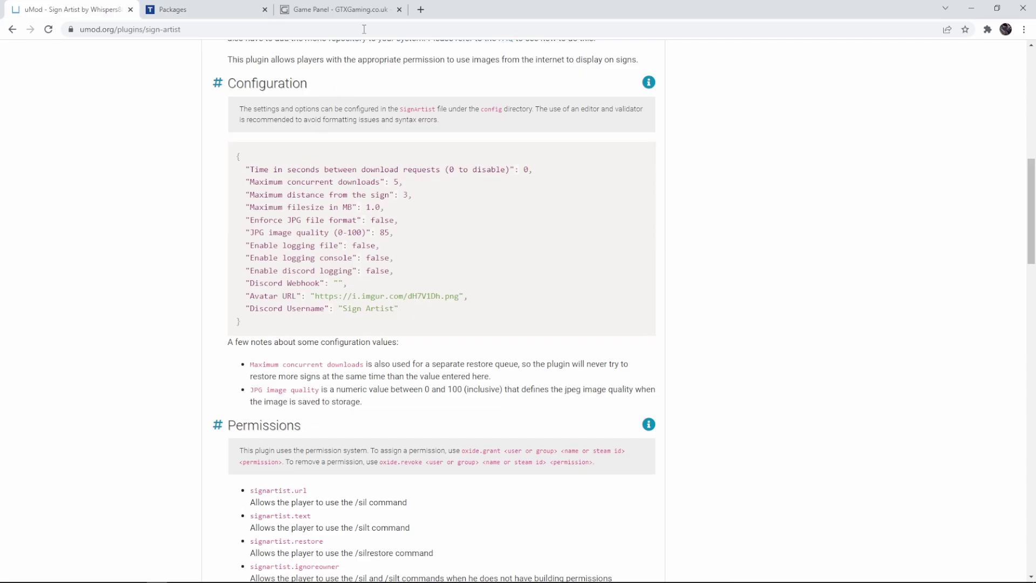
Open oxide/config/SignArtist.json in the Game Panel's file editor.
left_click(340, 10)
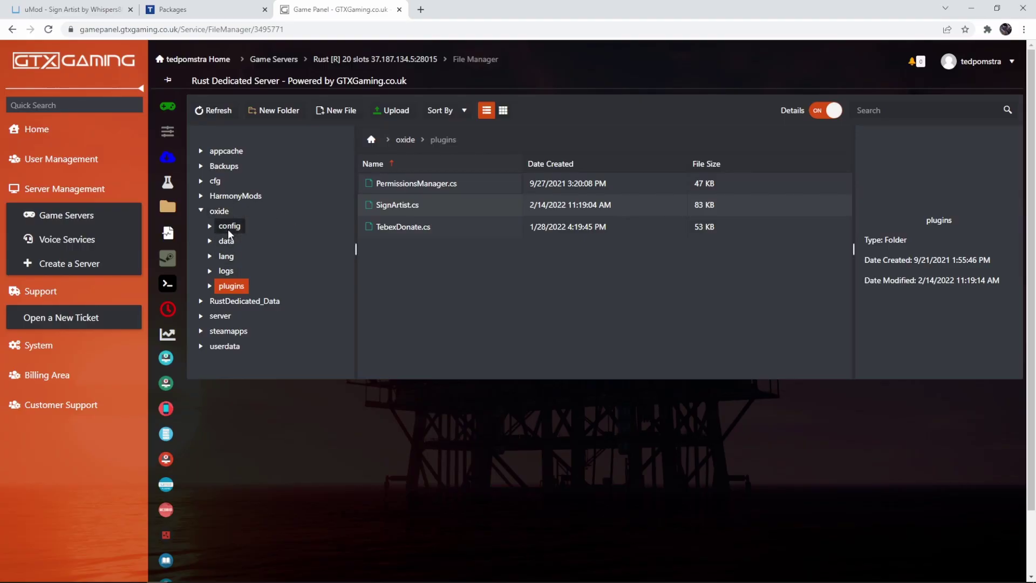
left_click(228, 227)
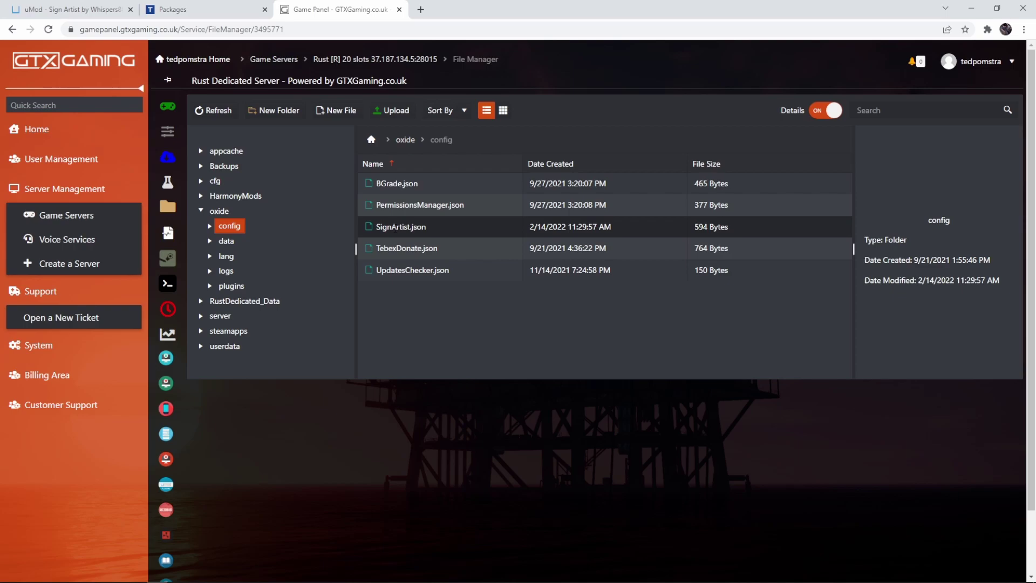
double_click(401, 227)
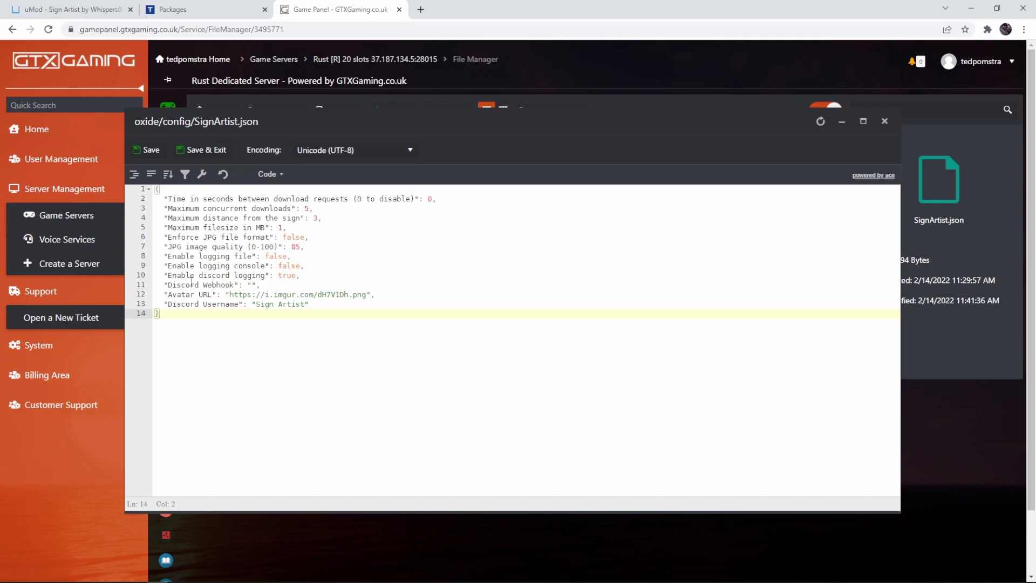
Create a new webhook in the Discord server's Integrations settings.
left_click(252, 283)
key("alt+Tab")
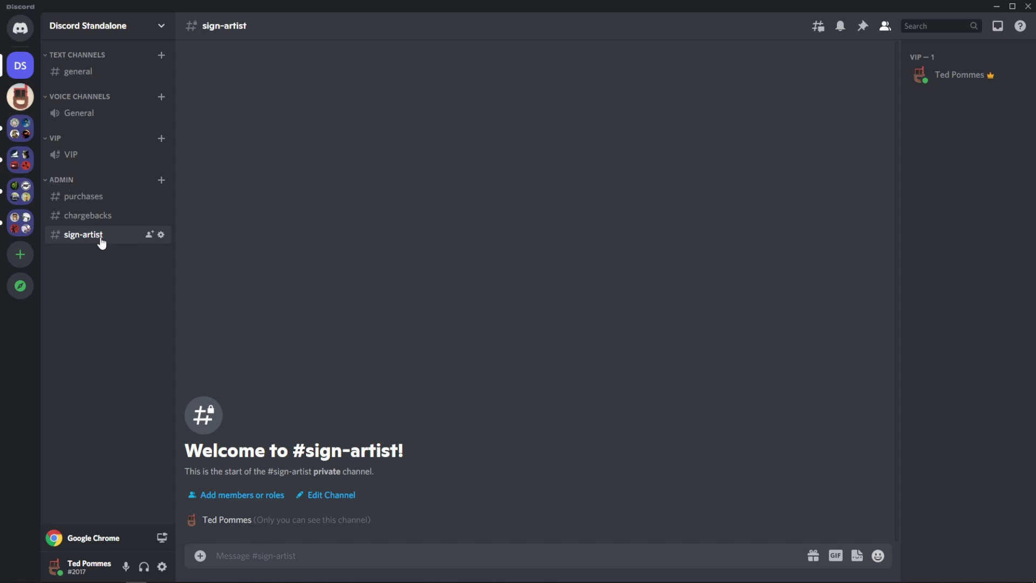
left_click(163, 33)
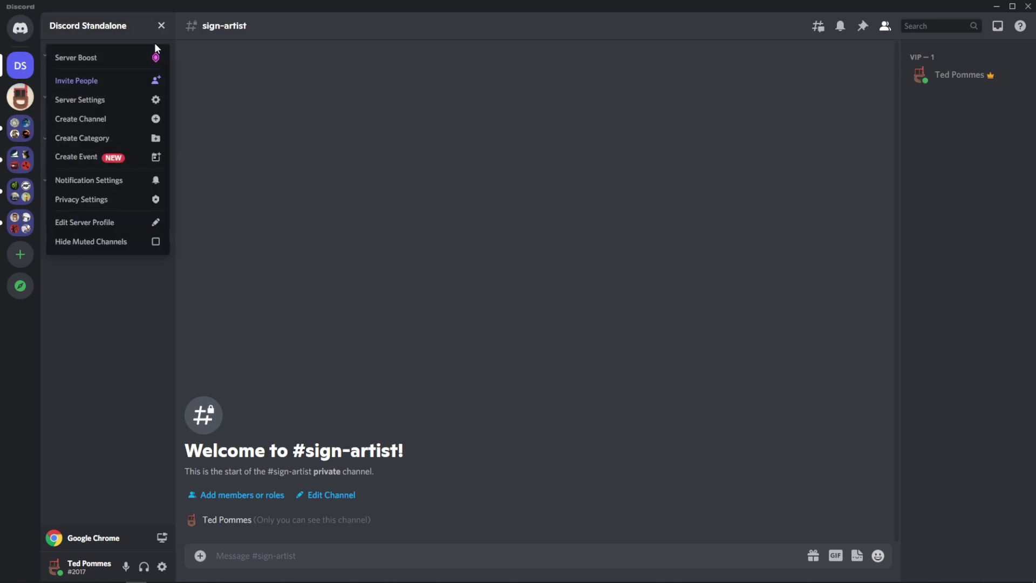
left_click(94, 102)
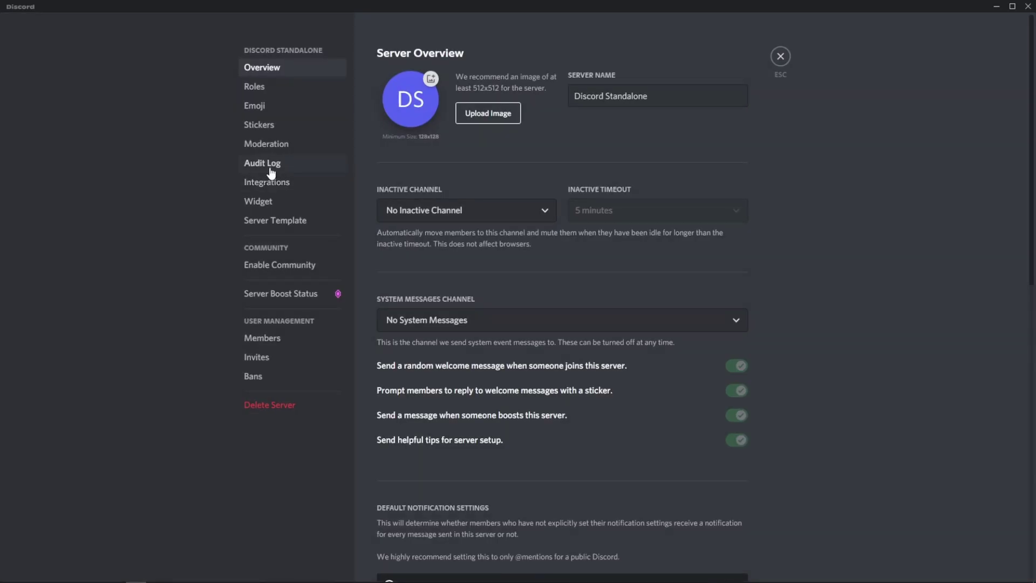
left_click(272, 180)
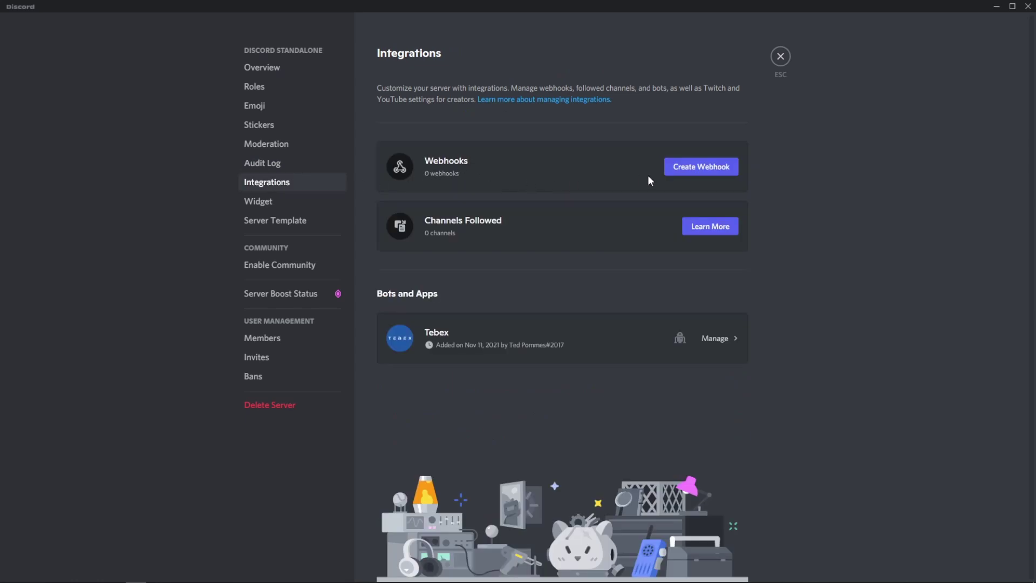
left_click(692, 168)
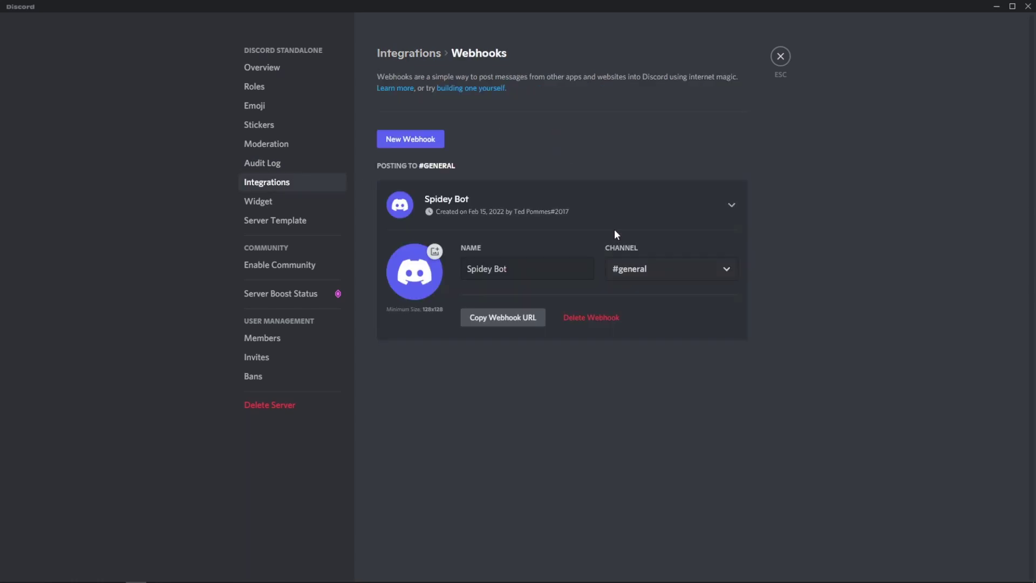
Name the webhook 'signs', point it at #sign-artist, copy its URL and save.
triple_click(529, 268)
type("signs")
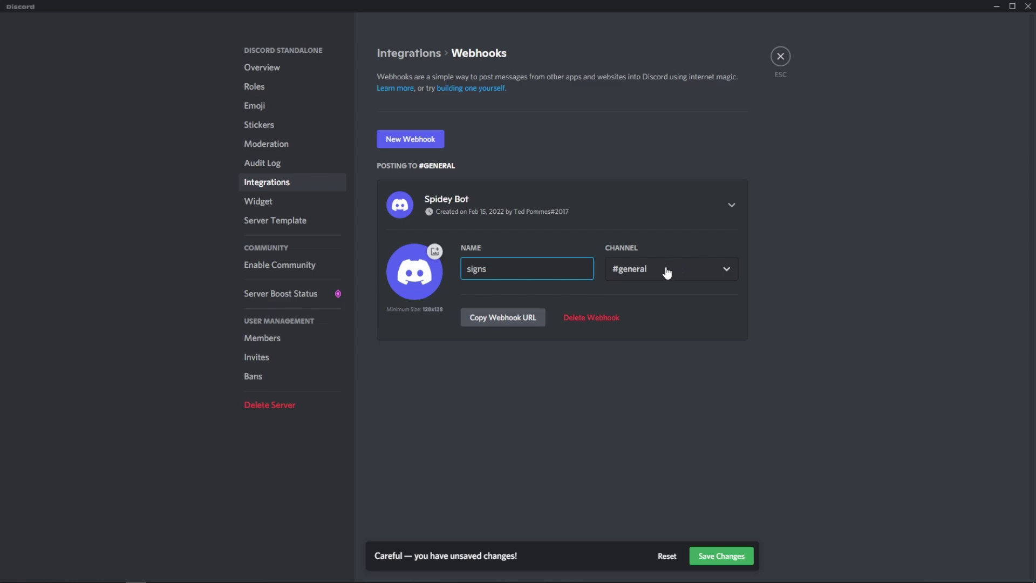
left_click(667, 272)
left_click(629, 362)
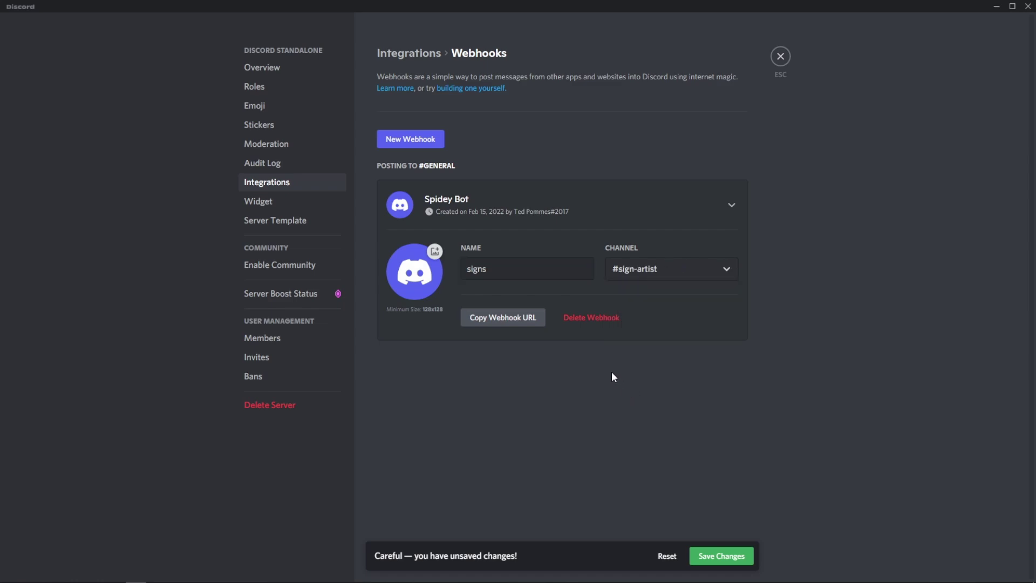
left_click(483, 320)
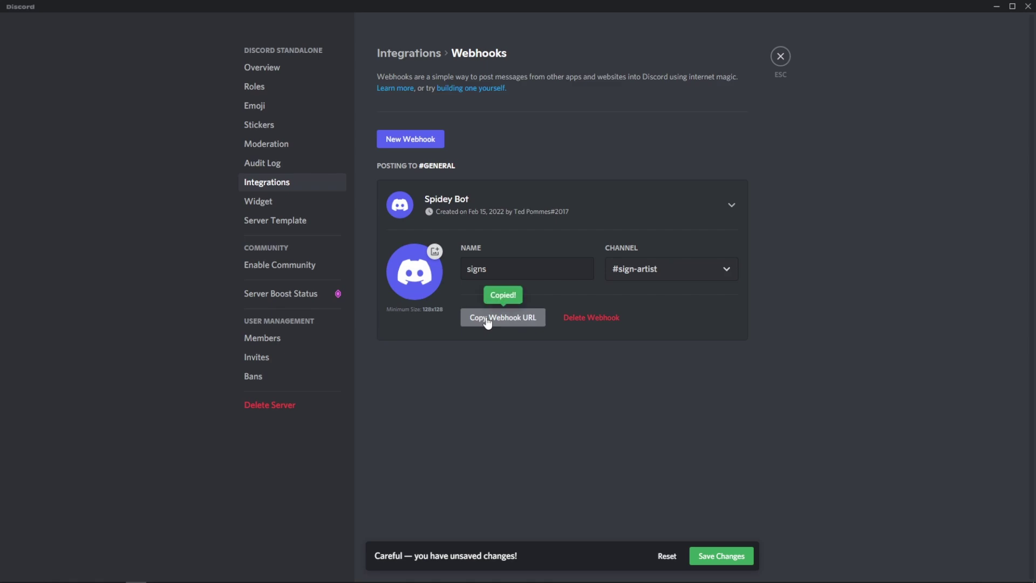
left_click(723, 557)
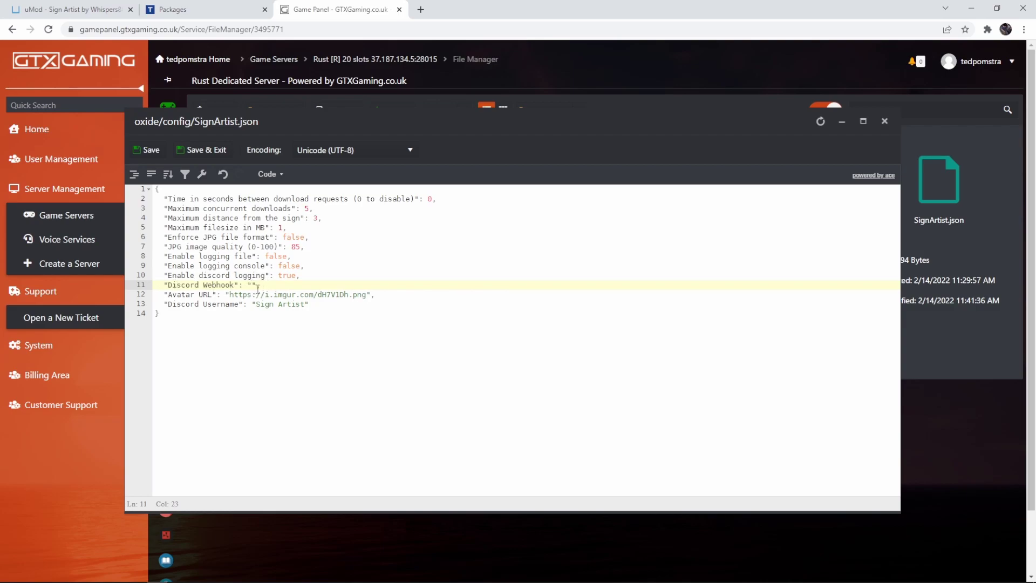
Paste the webhook URL into the Discord Webhook setting and save SignArtist.json.
key("ctrl+v")
key("ctrl+End")
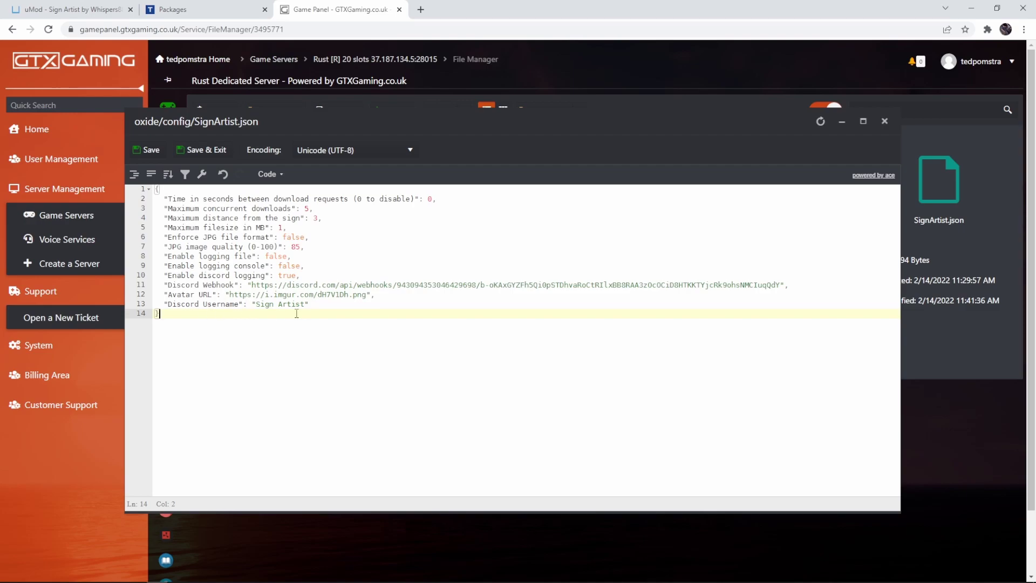
left_click(147, 149)
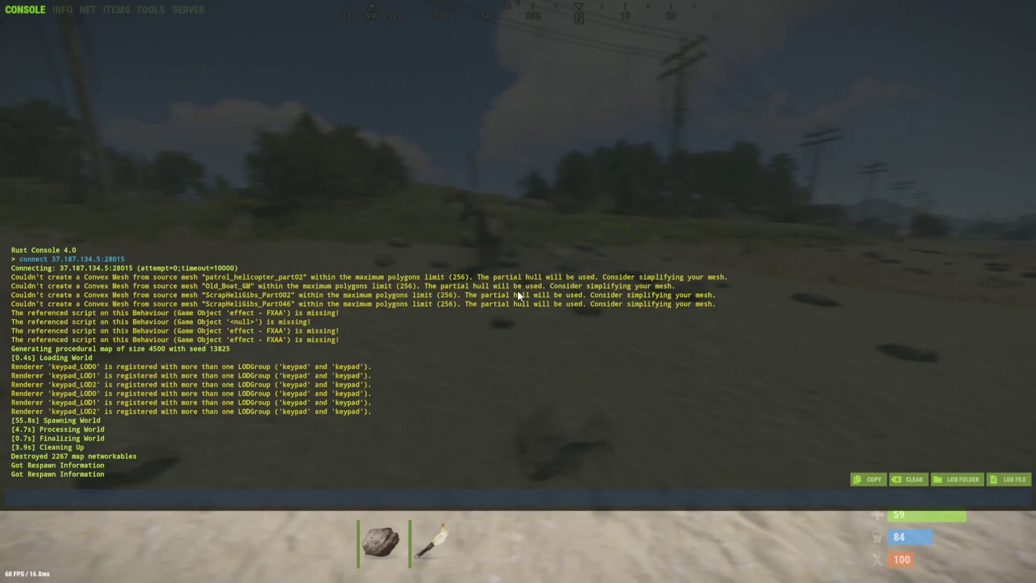
Run o.reload SignArtist in the F1 console, then close the console.
type("o")
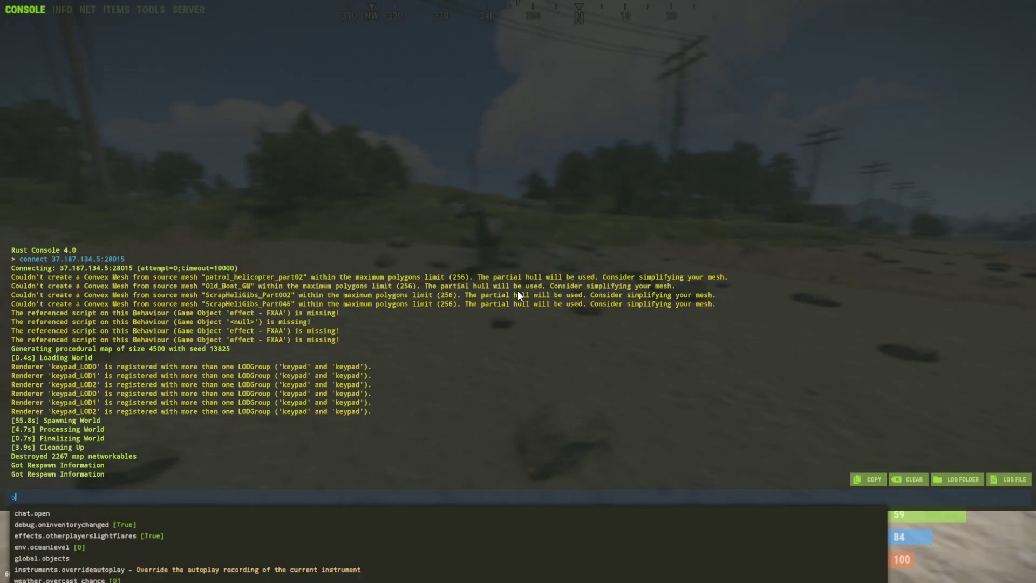
type(".reload")
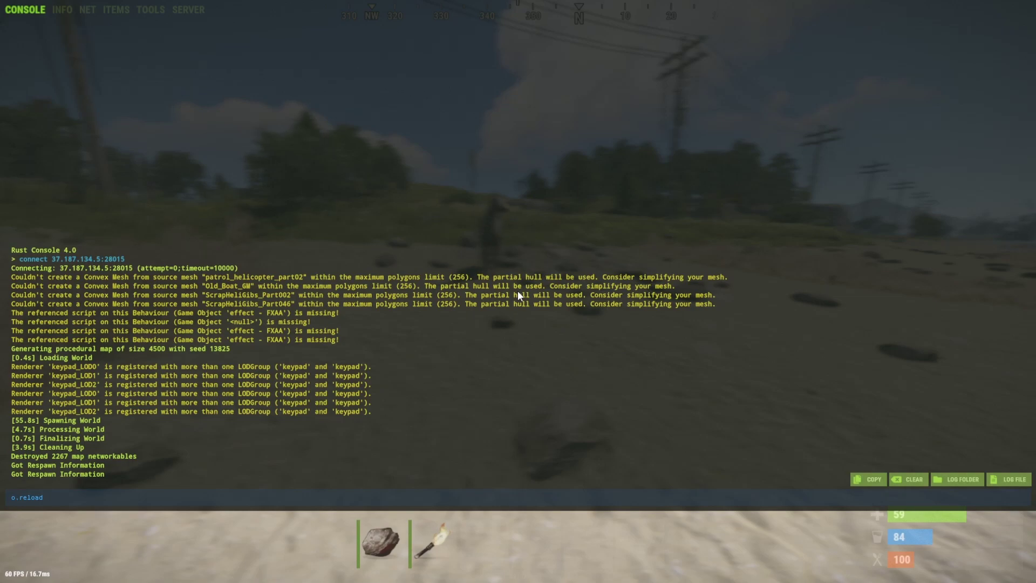
type("SignArtist")
key("F1")
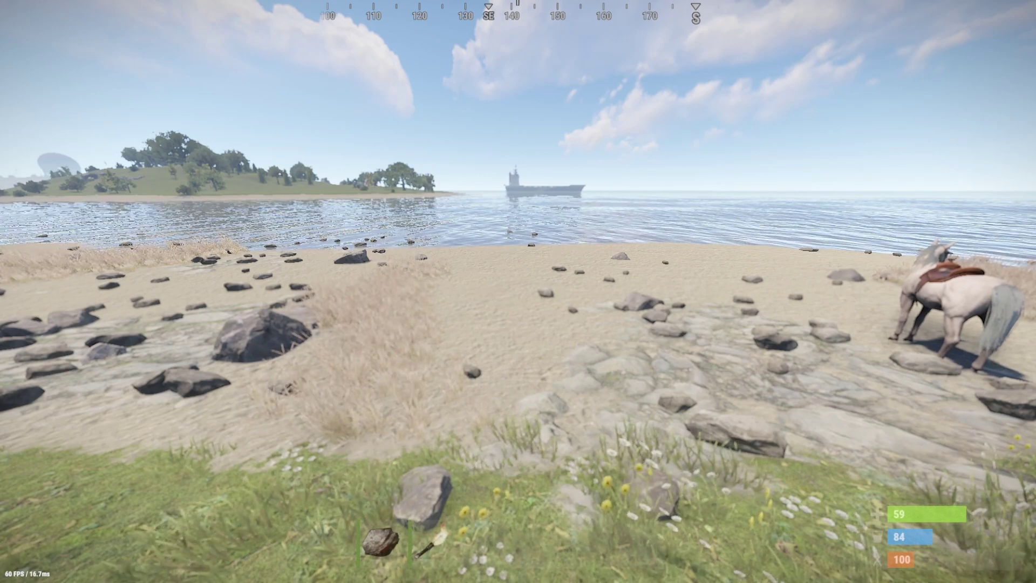
Run /perms in chat and open the admin group's signartist permissions in Permissions Manager.
key("Return")
type("/perms")
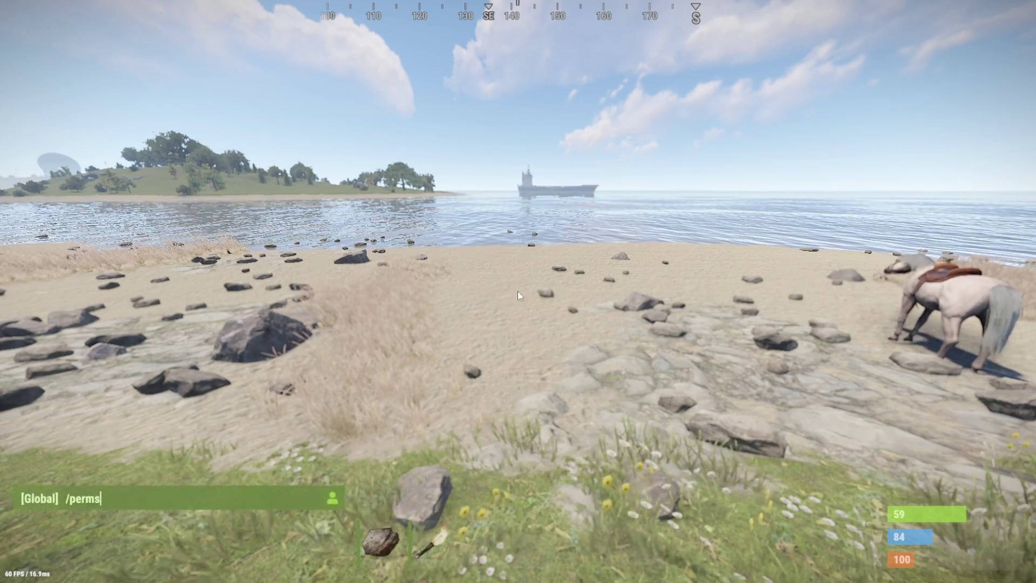
key("Return")
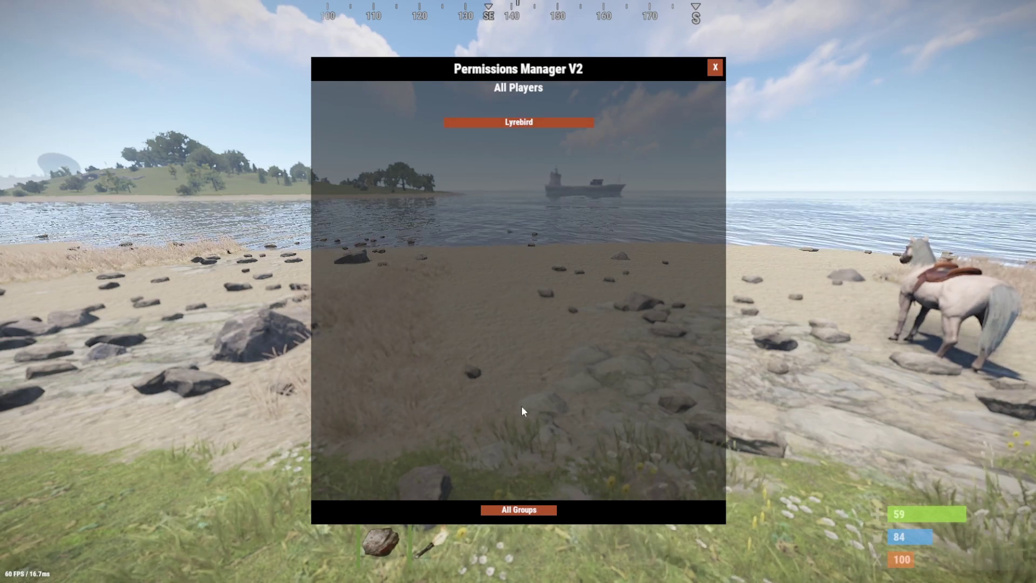
left_click(518, 511)
left_click(521, 134)
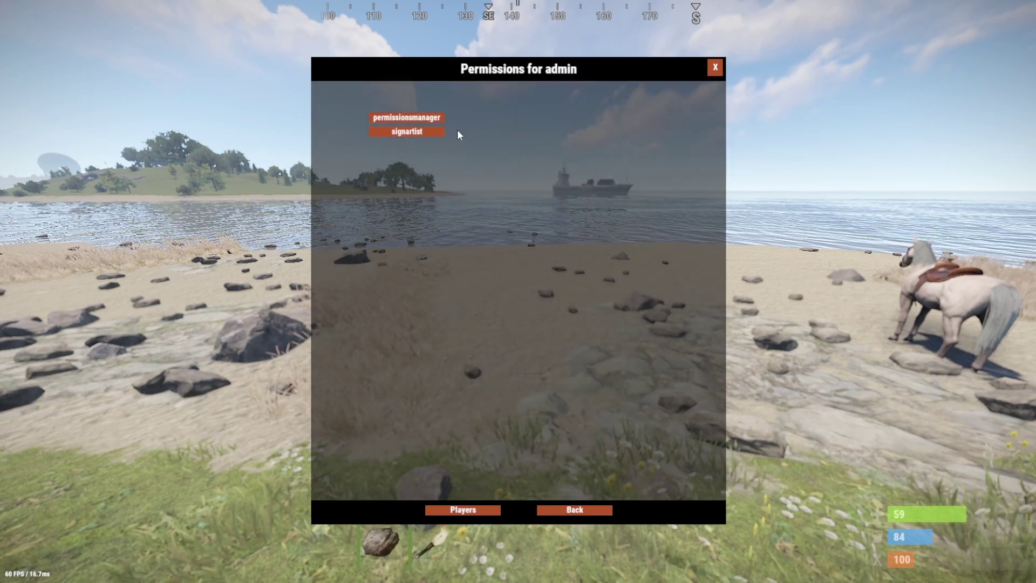
left_click(407, 134)
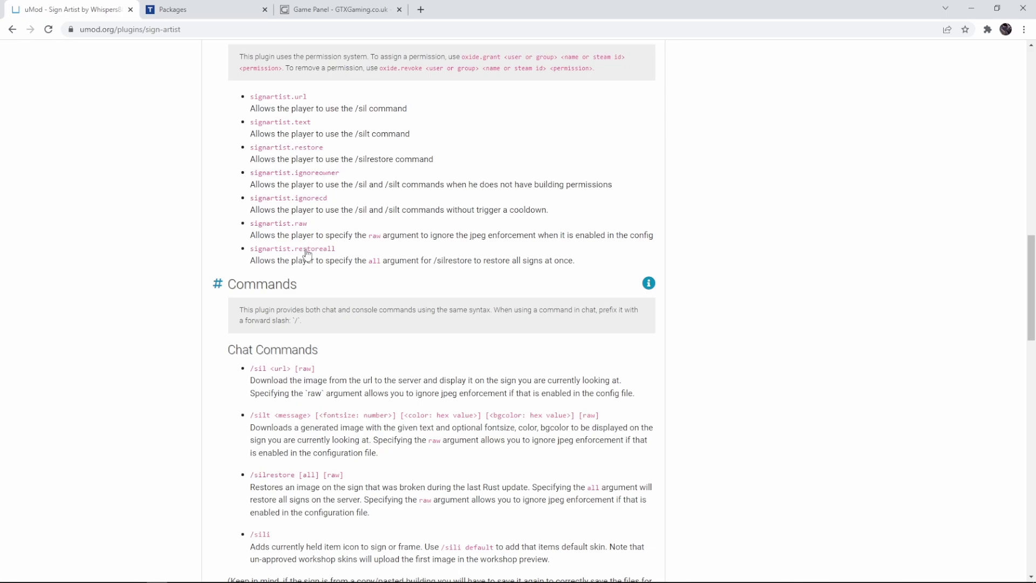
Scroll through the Configuration and Permissions sections of the uMod Sign Artist page.
scroll(261, 426, "down", 1)
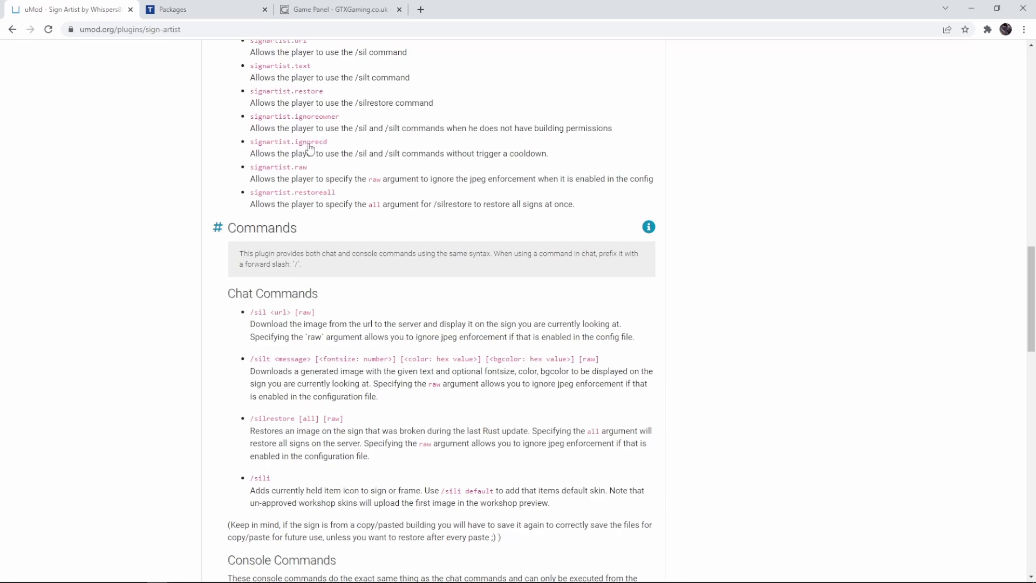
scroll(318, 173, "up", 1)
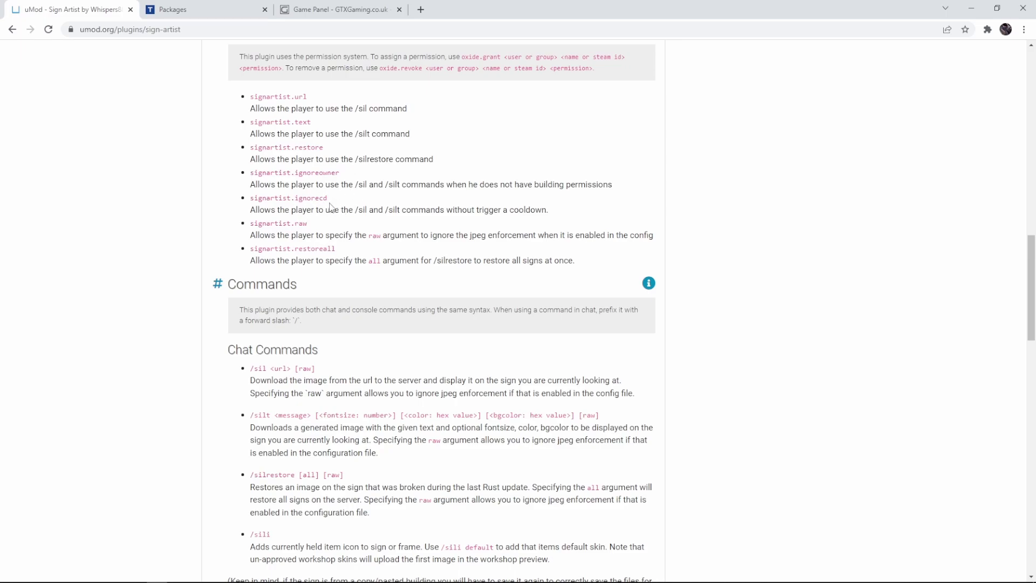
scroll(321, 229, "up", 7)
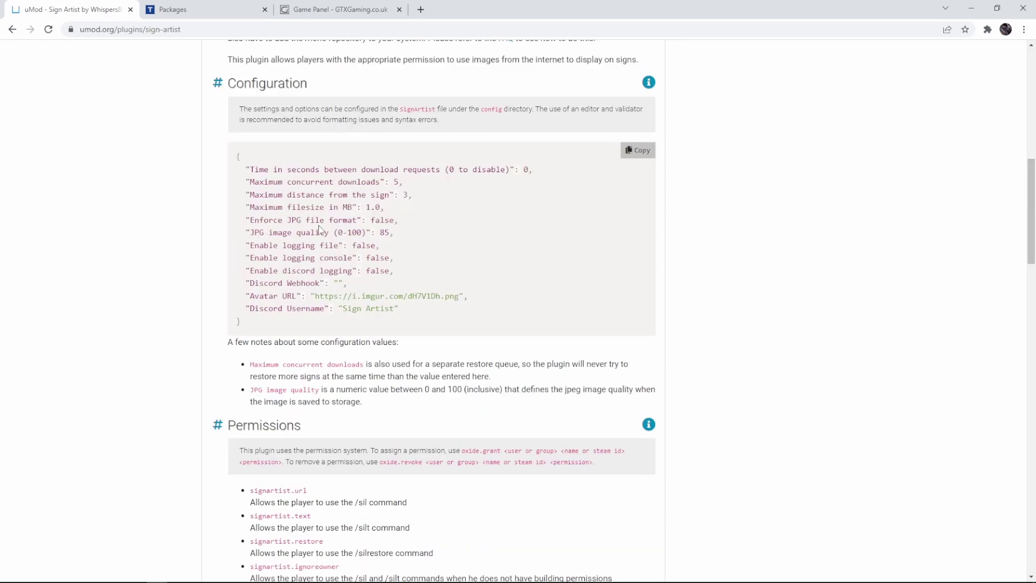
scroll(409, 239, "down", 2)
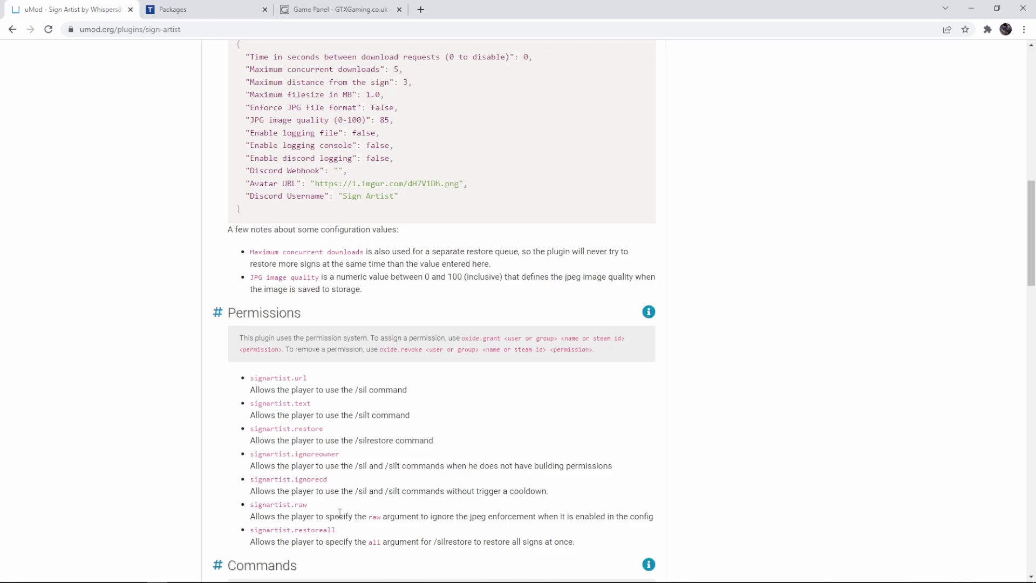
scroll(338, 512, "down", 1)
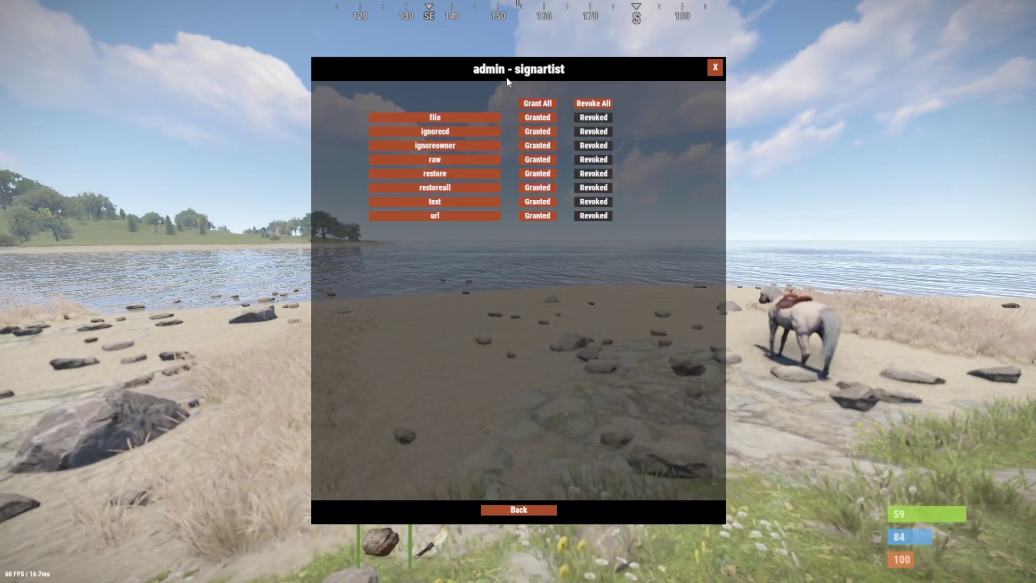
Spawn building items from the F1 ITEMS list, walk up to the wooden sign, and select /silt <message>.
key("F1")
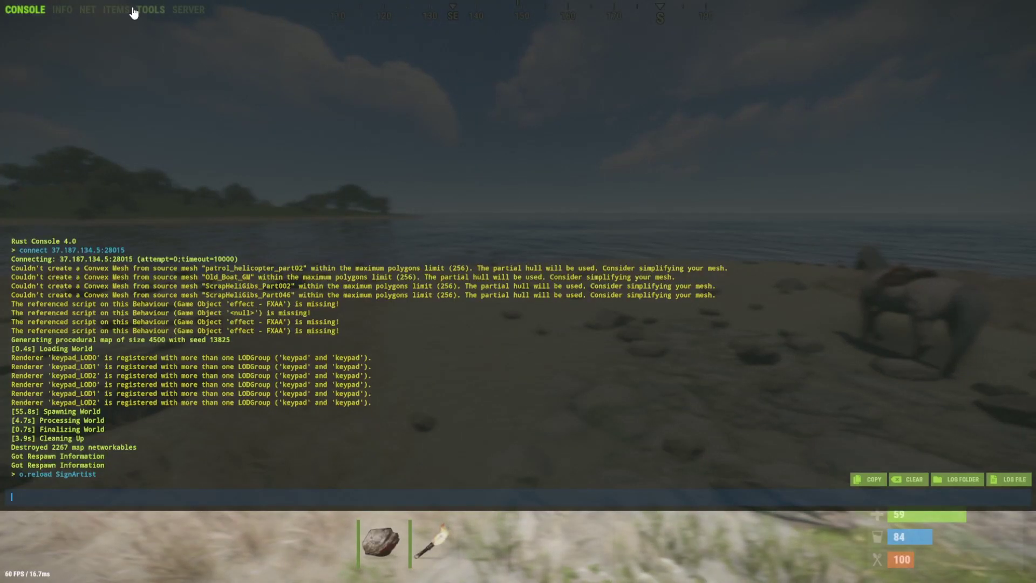
left_click(113, 11)
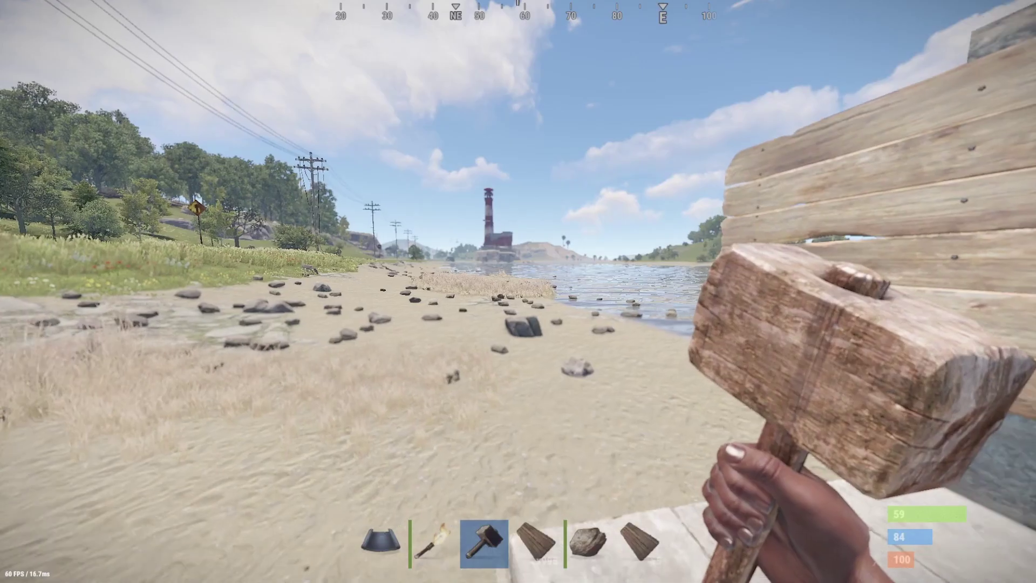
key("w")
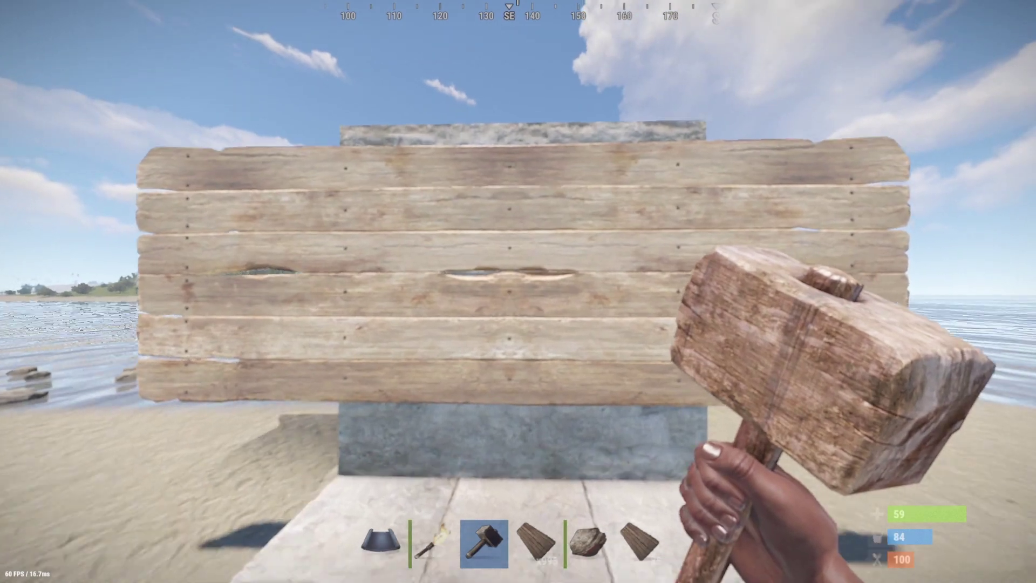
key("w")
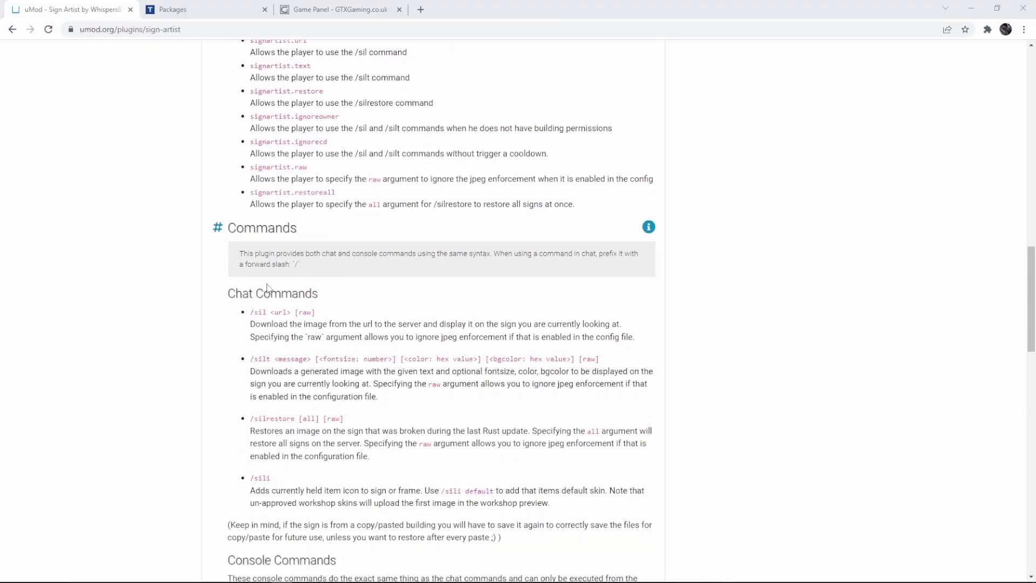
left_click_drag(251, 356, 312, 365)
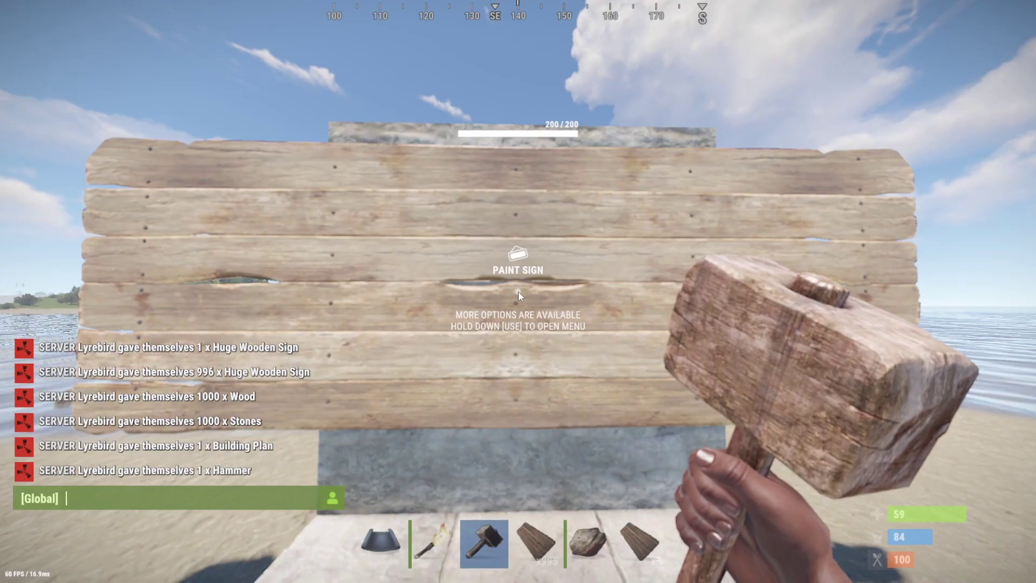
Send the /silt command with the sign text Tebex, then back away to view the sign.
type("/silt <message>")
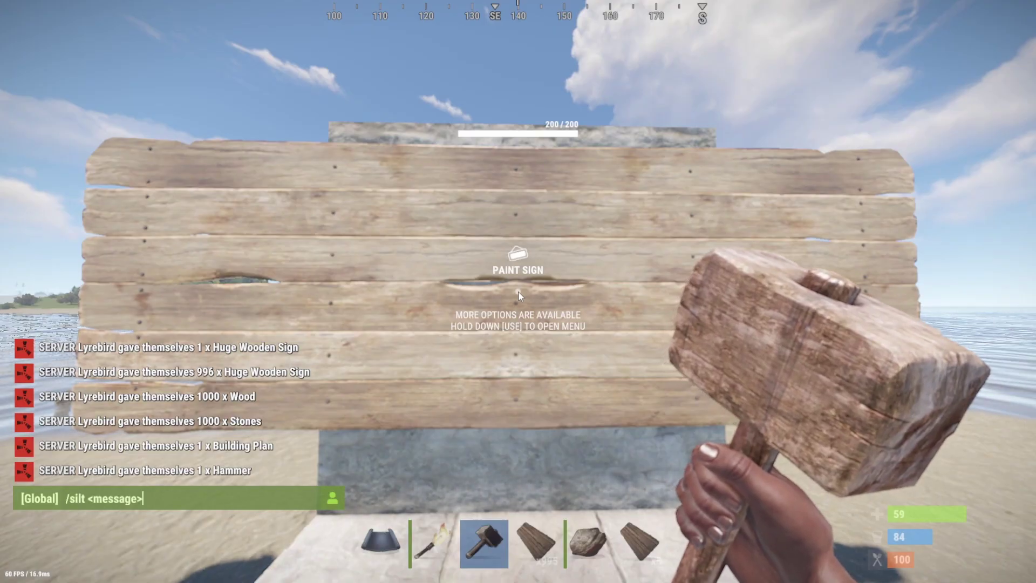
key("BackSpace")
key("BackSpace")
key("BackSpace")
key("BackSpace")
key("BackSpace")
key("BackSpace")
key("BackSpace")
key("BackSpace")
key("BackSpace")
type("Lyrebird")
key("Return")
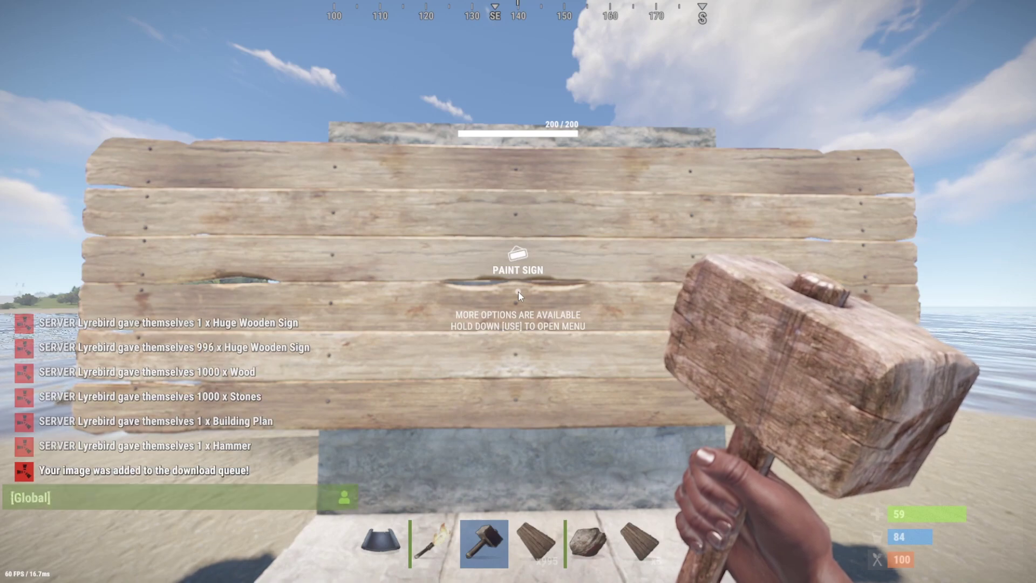
key("s")
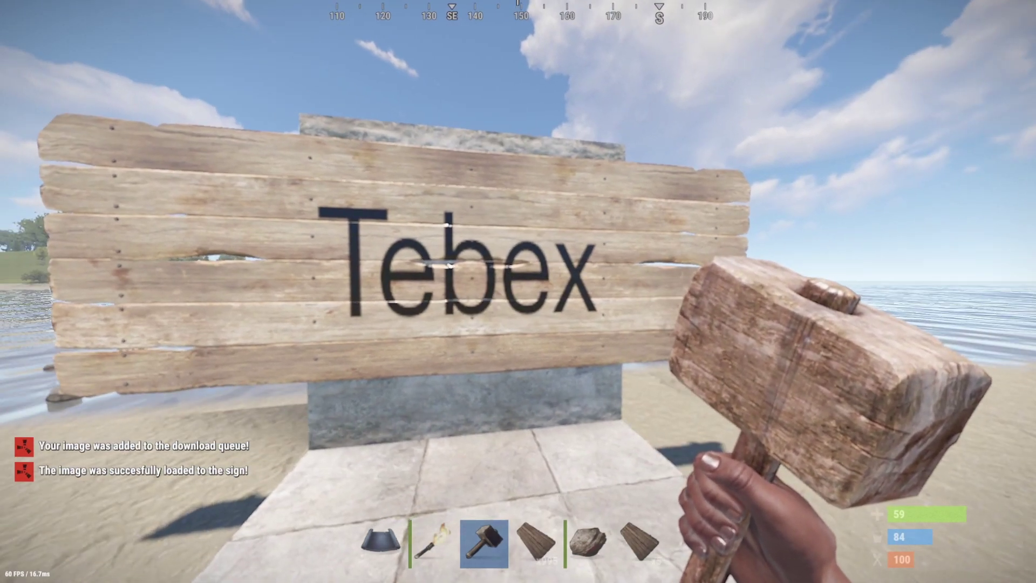
key("s")
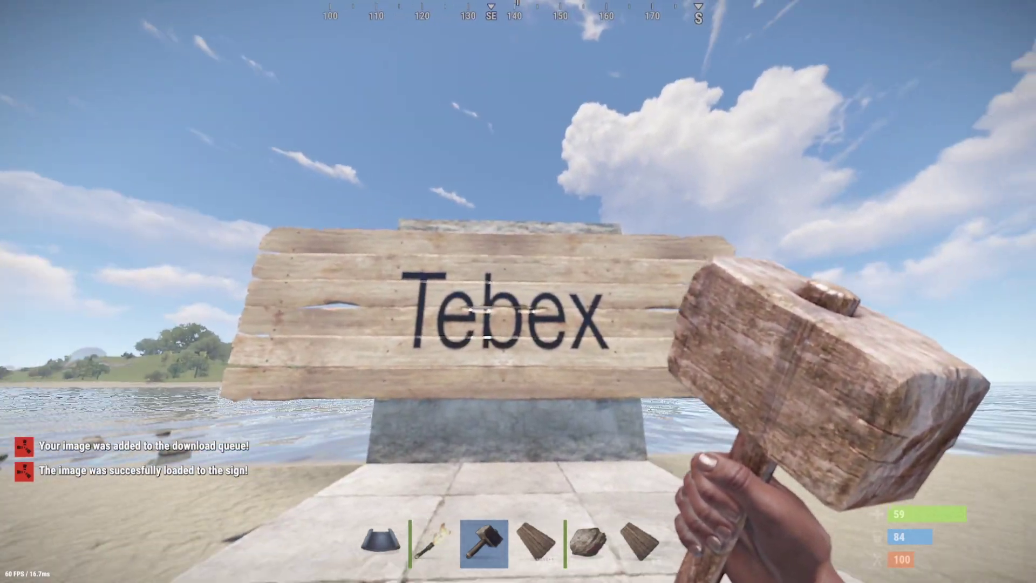
key("s")
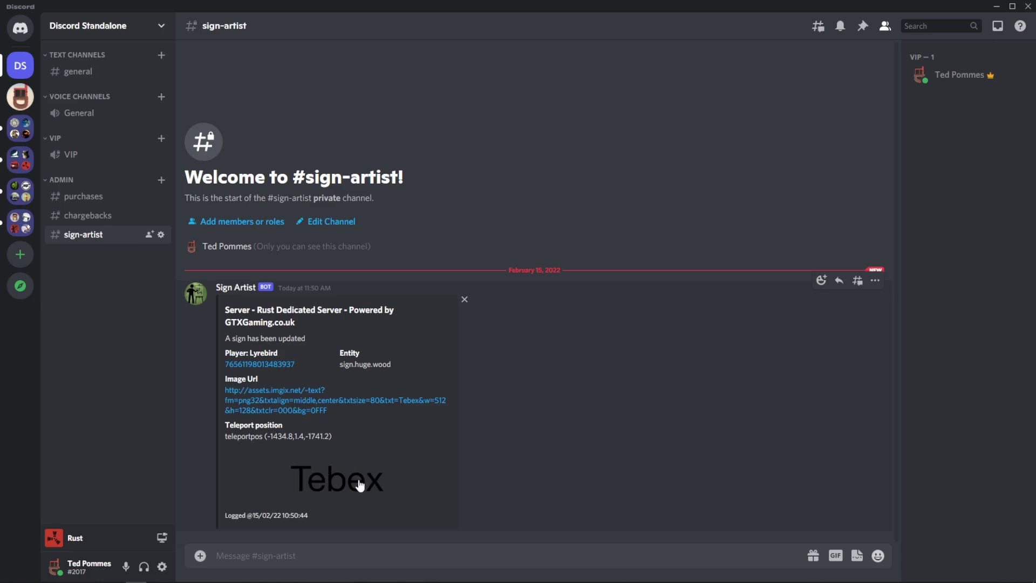
In Discord's #sign-artist log, select the Tebex sign entry's teleport coordinates (-1434.8,1.4,-1741.2).
left_click(251, 365)
left_click_drag(219, 341, 400, 370)
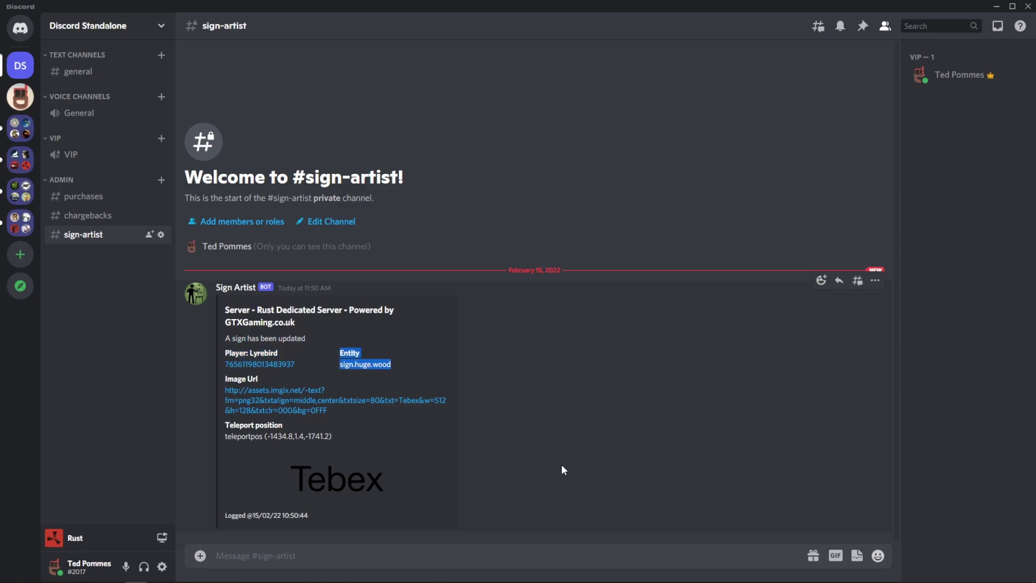
left_click_drag(335, 437, 225, 437)
left_click(362, 447)
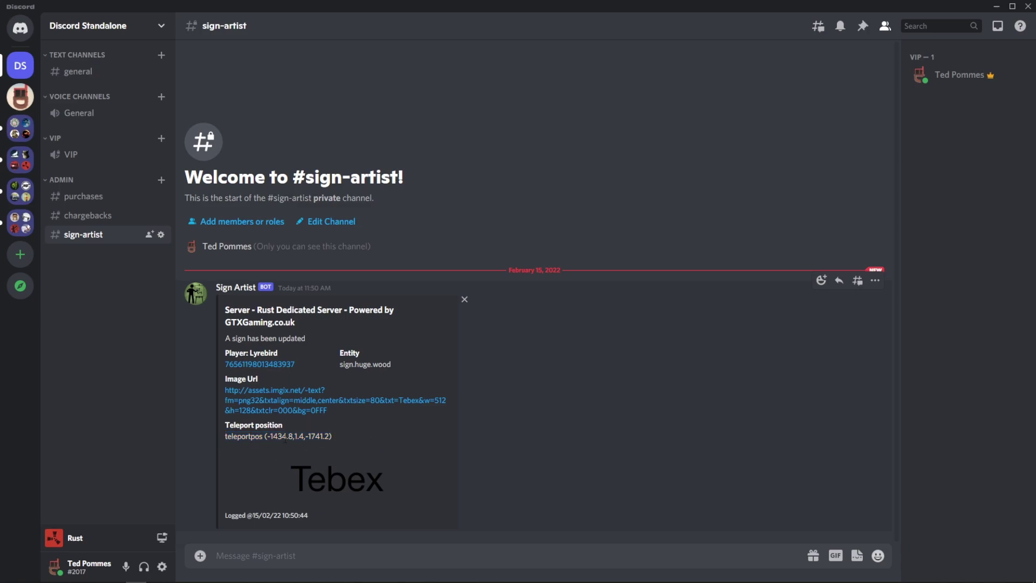
left_click_drag(269, 437, 393, 473)
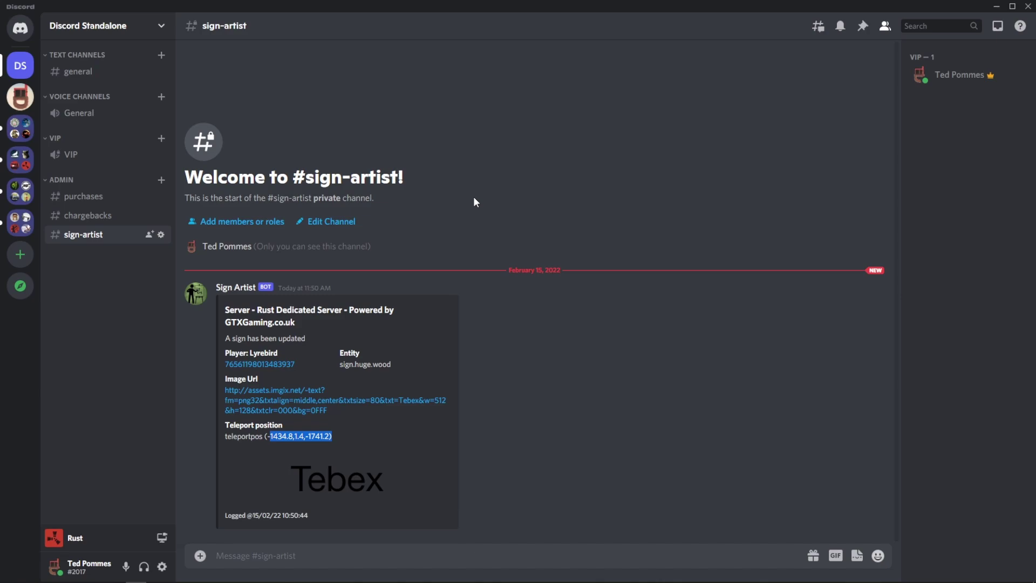
Upload the TEBEX logo image to Imgur and copy its direct image address.
key("alt+Tab")
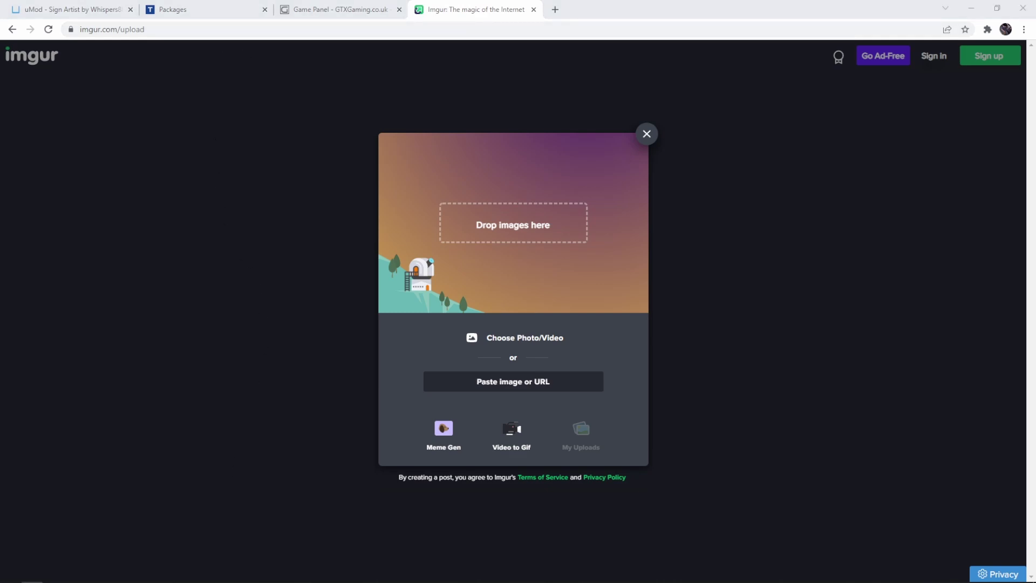
left_click_drag(0, 377, 459, 237)
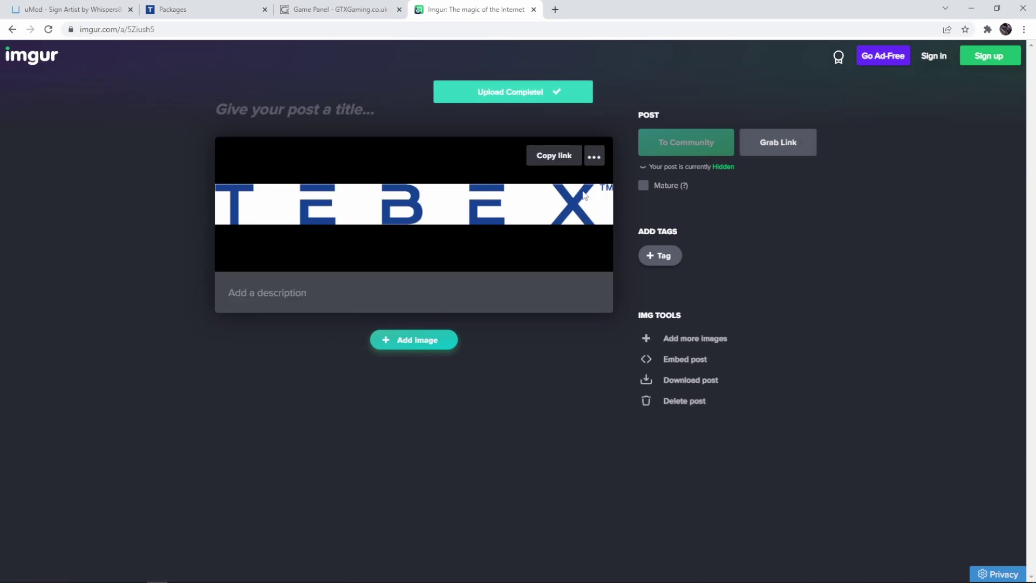
right_click(383, 204)
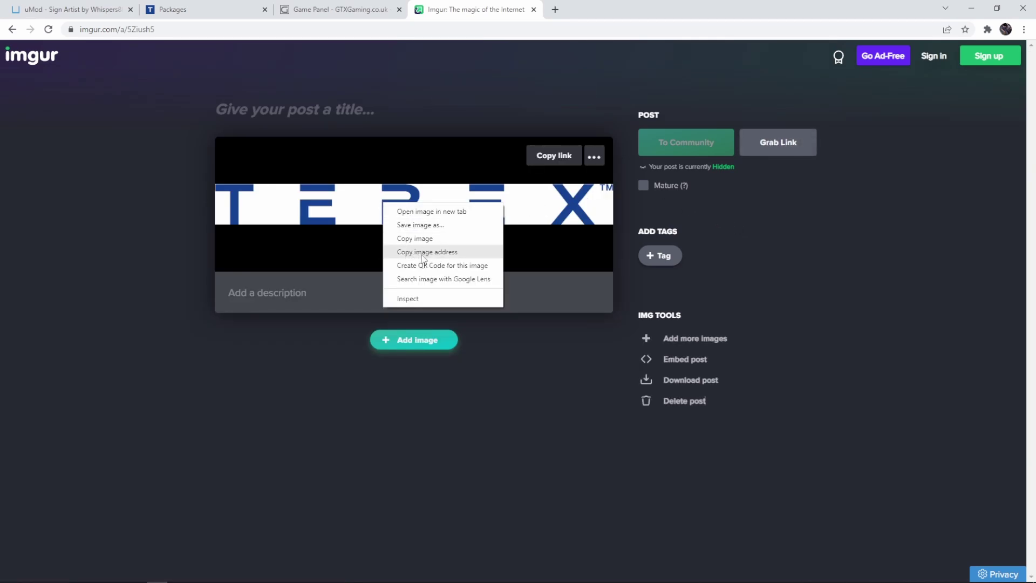
left_click(424, 252)
key("ctrl+1")
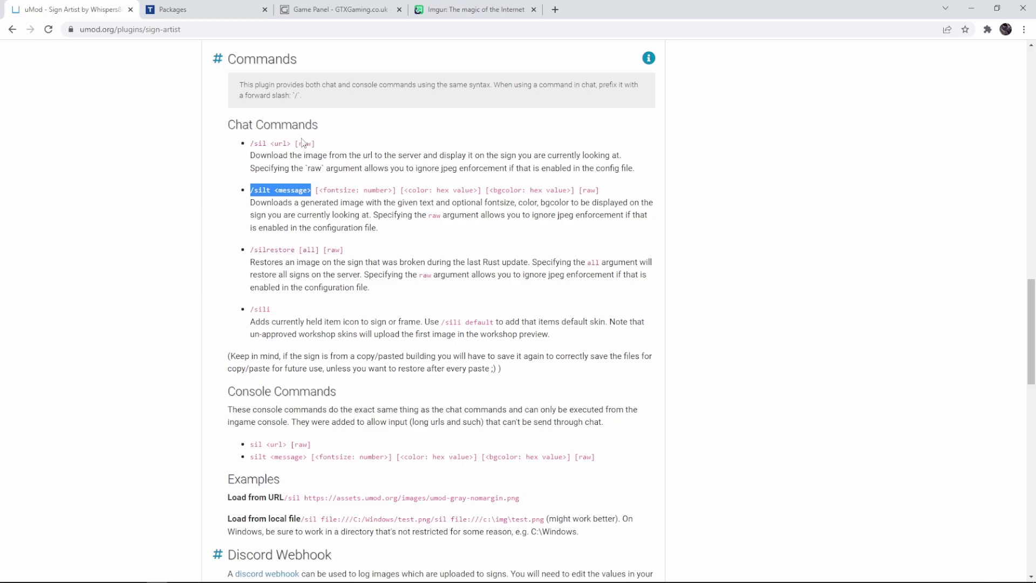
Run /sil with the pasted Imgur link to show the TEBEX logo on the wooden sign.
type("/sil")
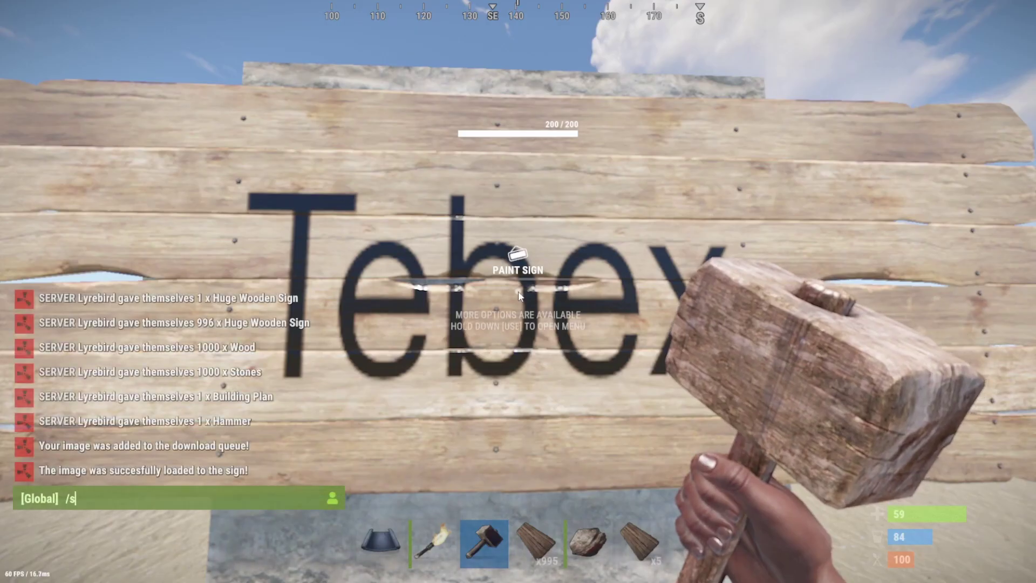
type("https://i.imgur.com/U1ivhF1.jpg")
key("Return")
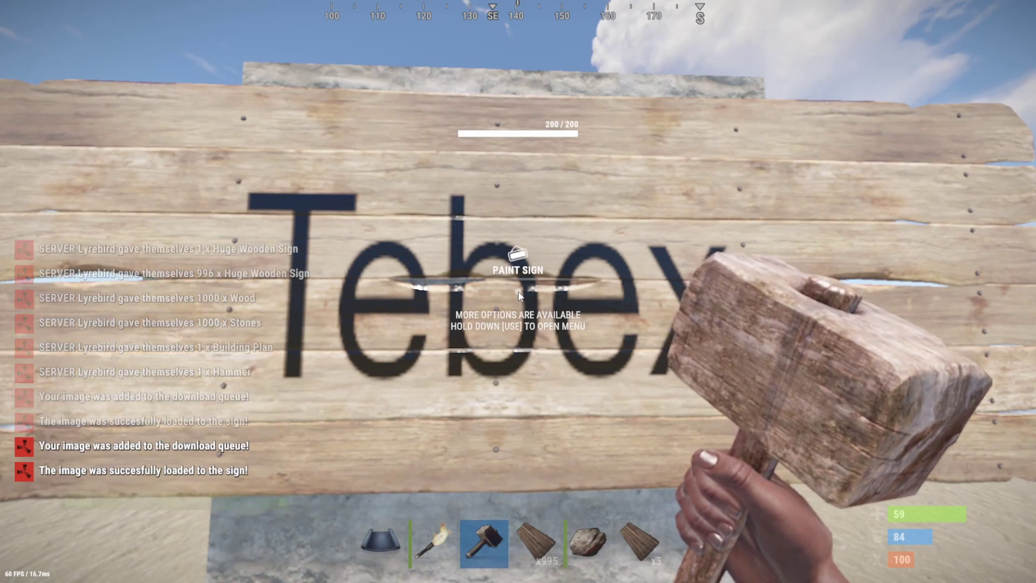
key("s")
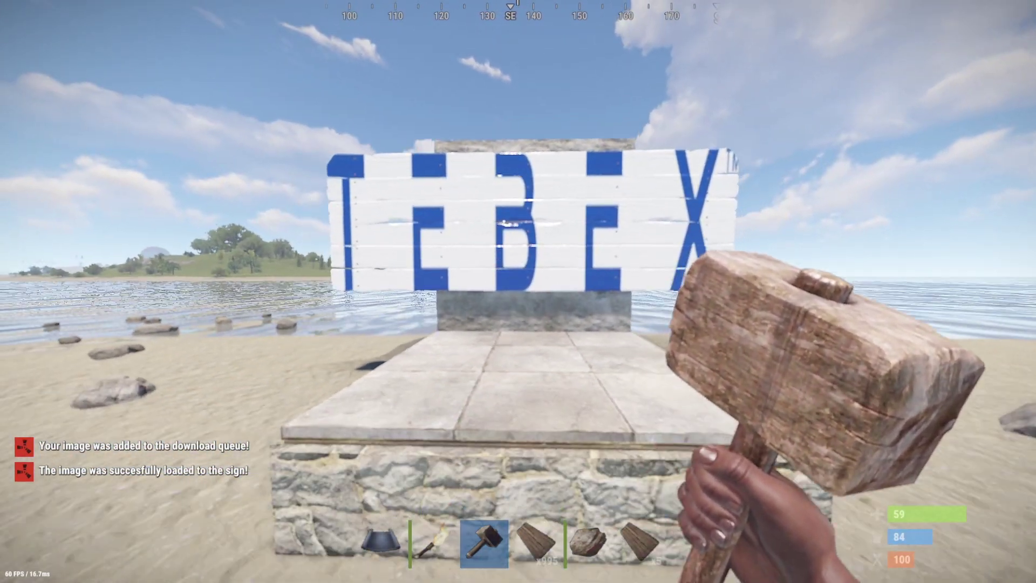
key("w")
key("s")
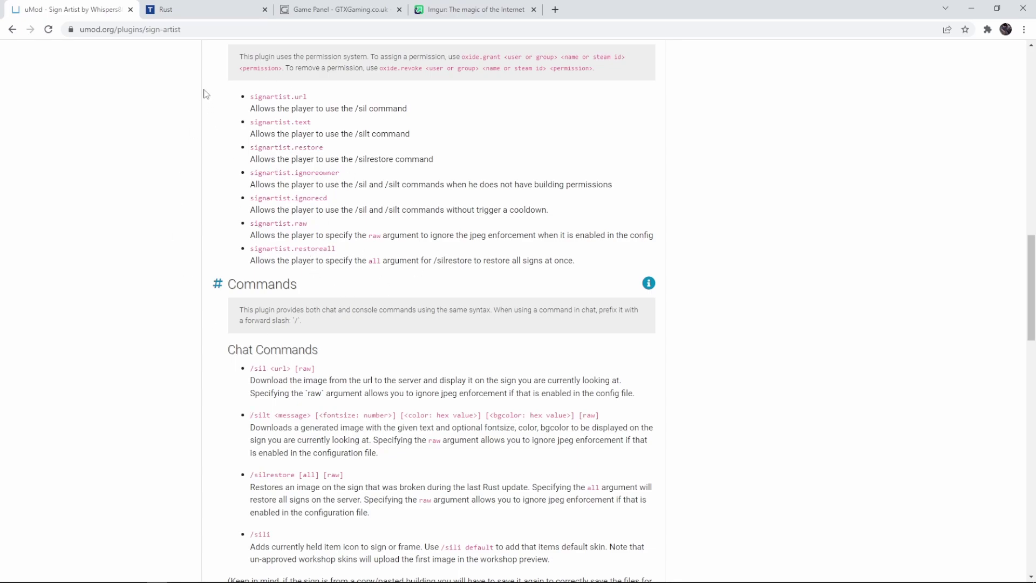
Add an empty game-server command to the new $5 one-time Tebex package.
left_click(200, 9)
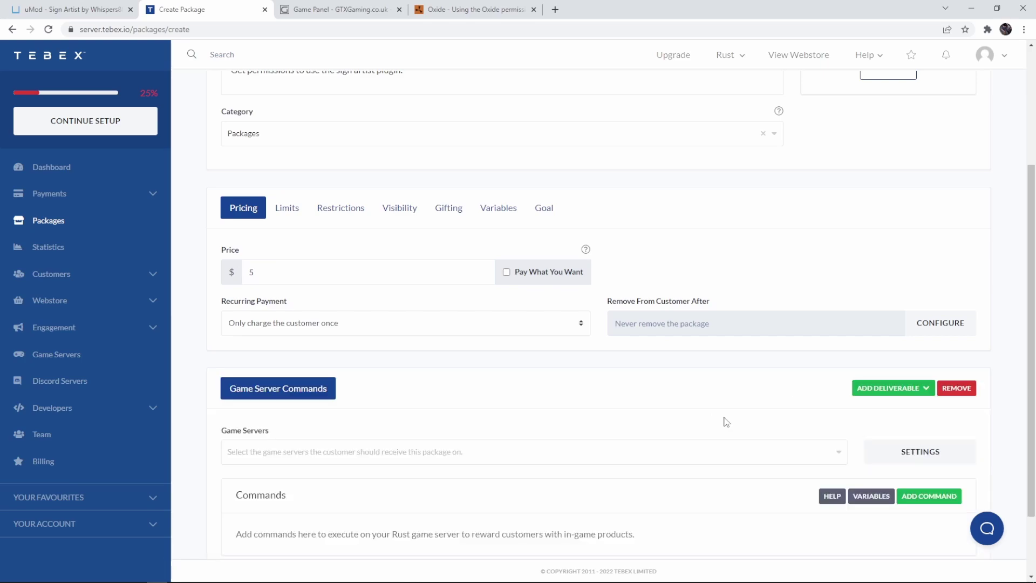
scroll(790, 422, "down", 1)
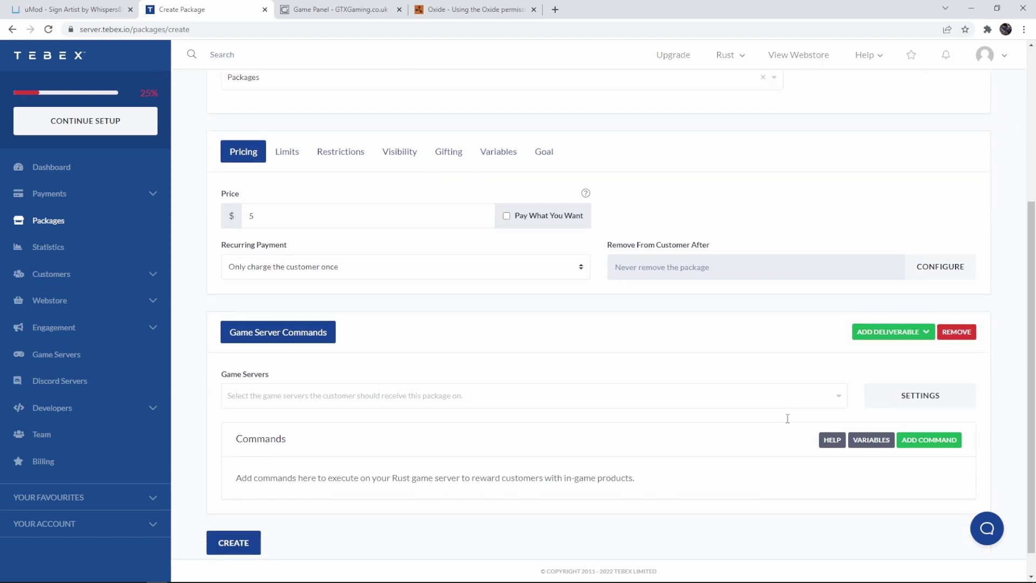
left_click(924, 443)
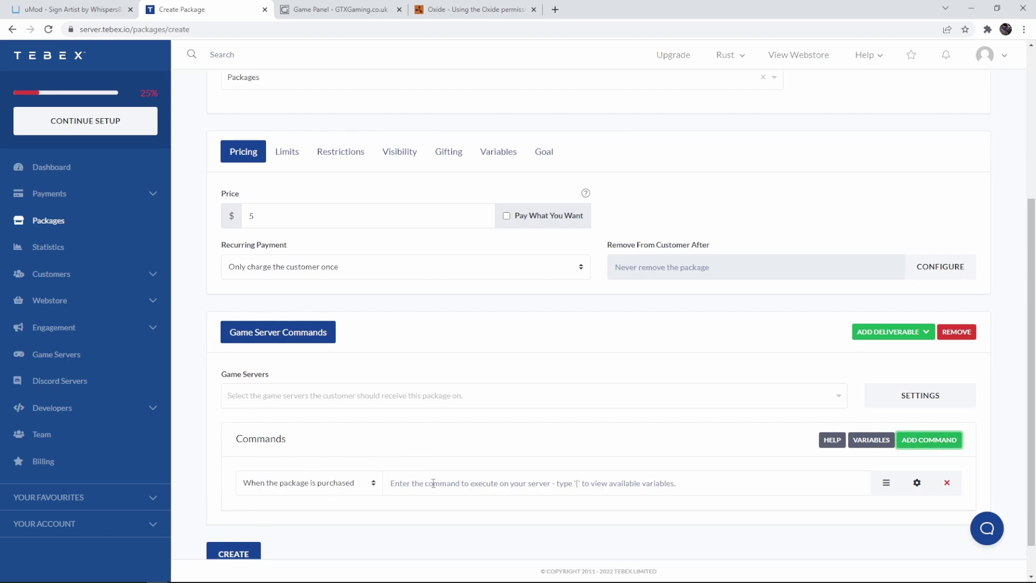
left_click(459, 10)
Copy the Oxide guide's oxide.grant user example that grants a player the oxide.reload permission.
scroll(564, 310, "up", 2)
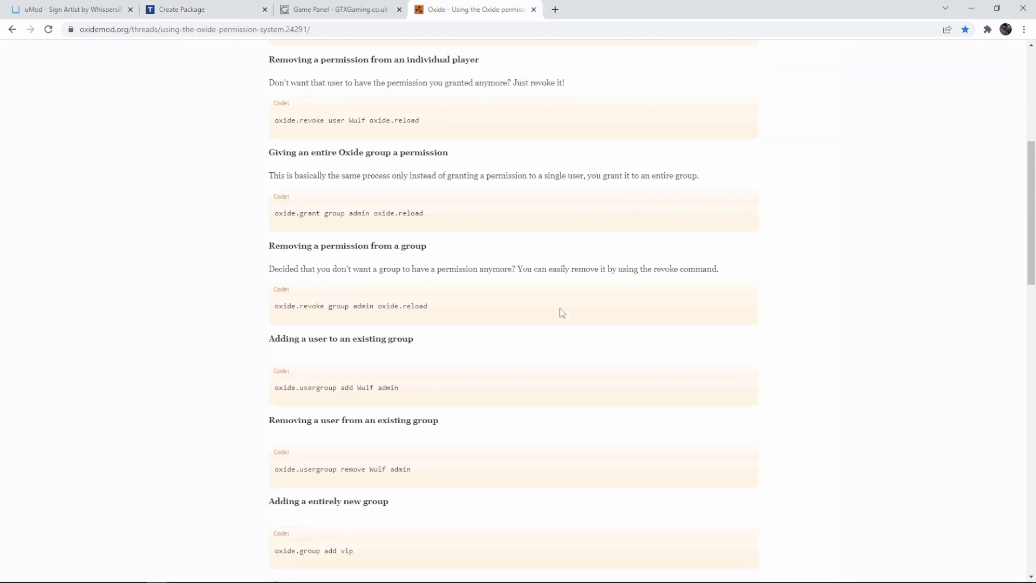
scroll(552, 314, "down", 2)
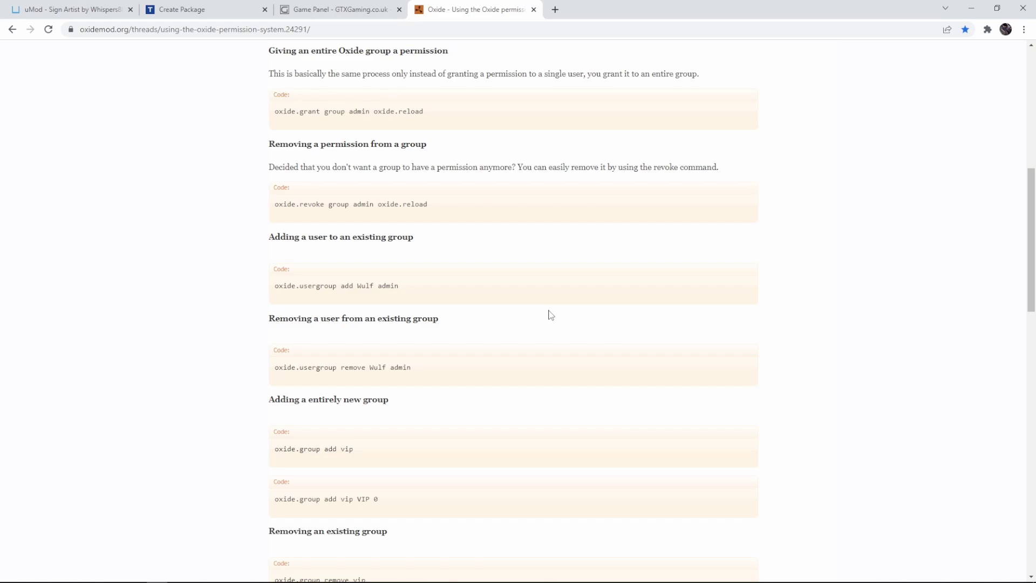
left_click_drag(274, 285, 402, 292)
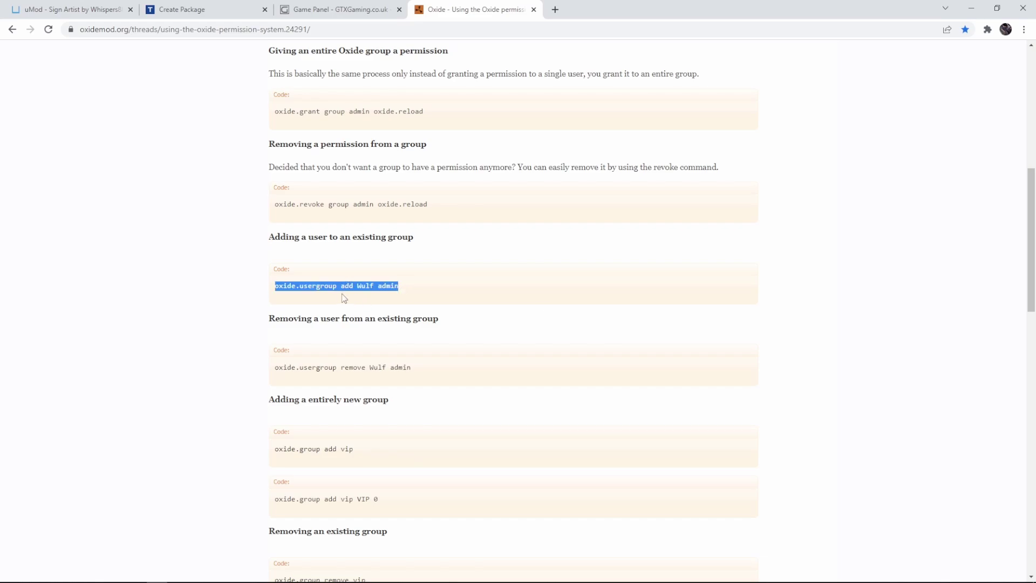
left_click_drag(357, 286, 402, 291)
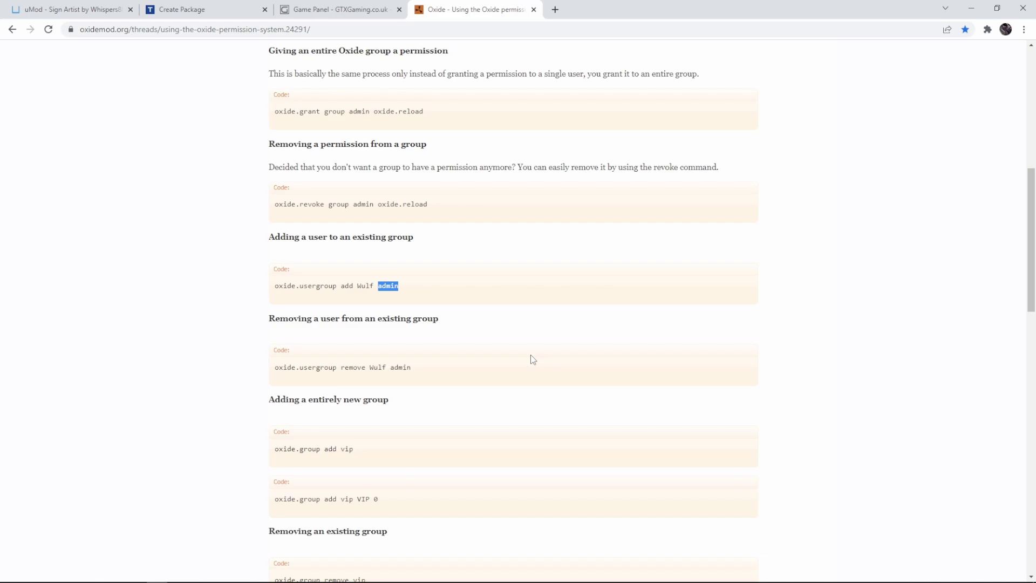
scroll(532, 359, "up", 7)
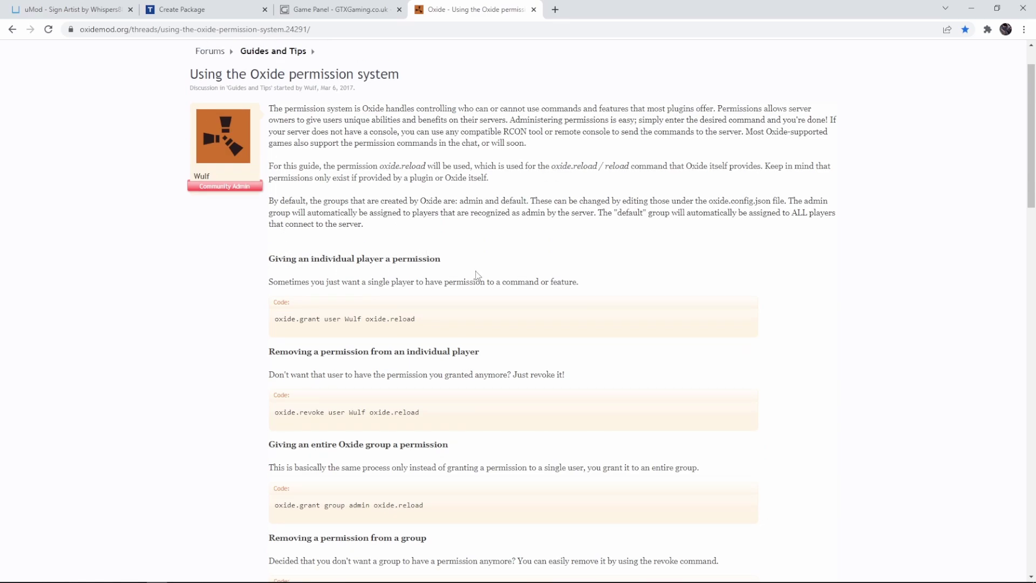
left_click_drag(429, 326, 278, 323)
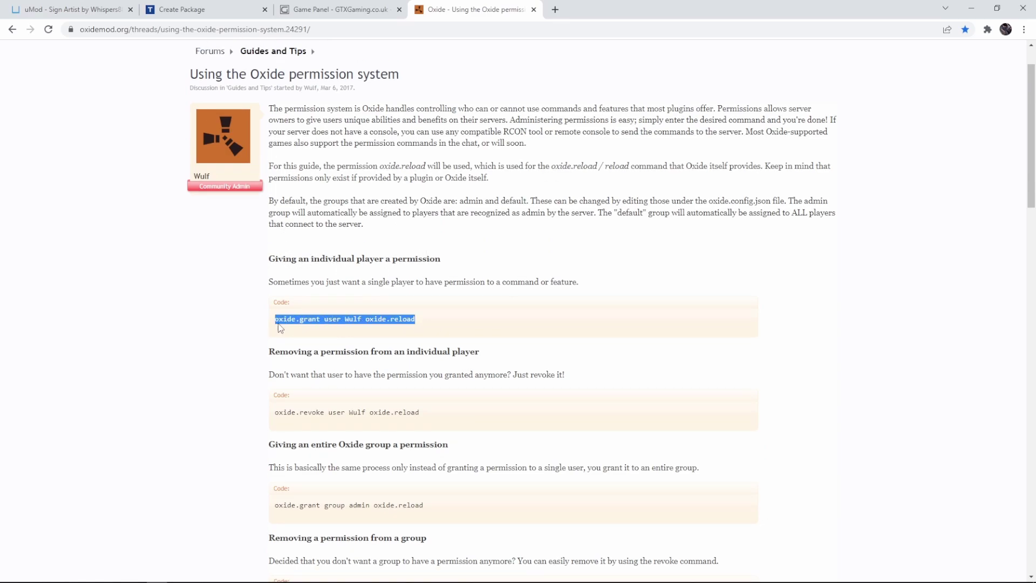
right_click(285, 322)
left_click(310, 330)
left_click(235, 10)
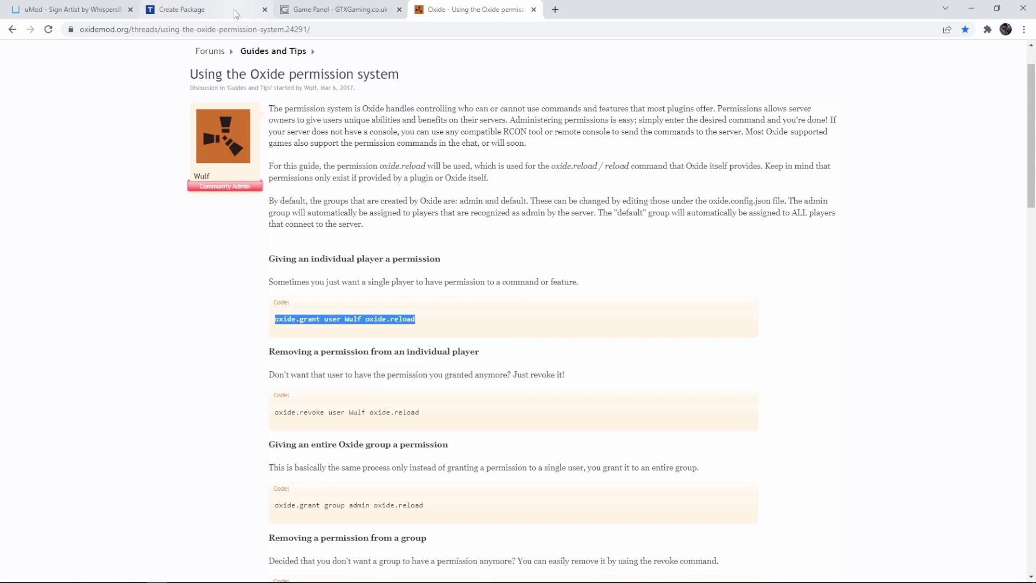
Paste the grant line and edit it to oxide.grant user {id}, dropping the example player and oxide.reload.
left_click(497, 483)
key("ctrl+v")
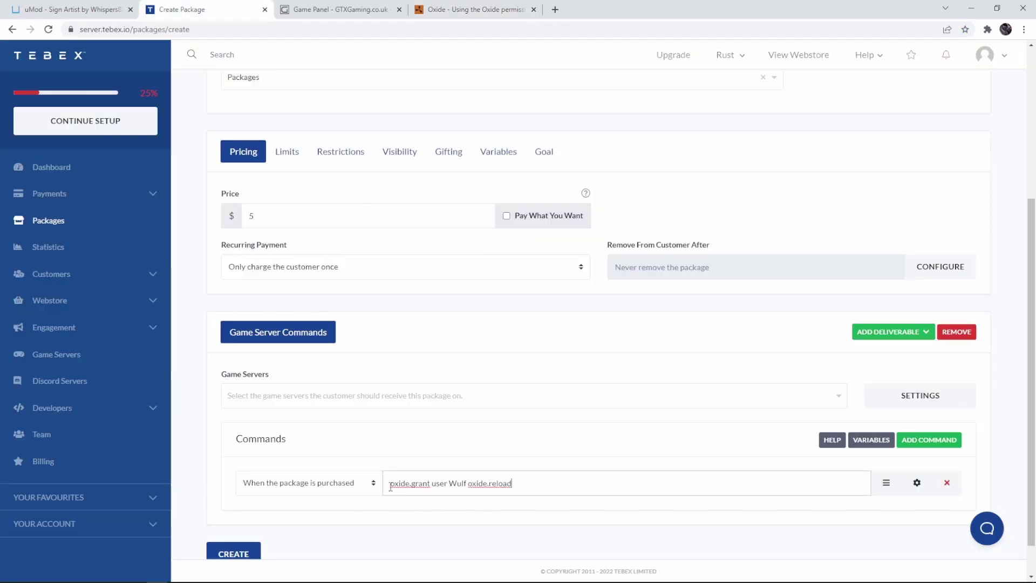
left_click_drag(442, 484, 446, 483)
double_click(445, 483)
left_click_drag(463, 483, 453, 485)
double_click(465, 483)
scroll(475, 464, "down", 1)
key("BackSpace")
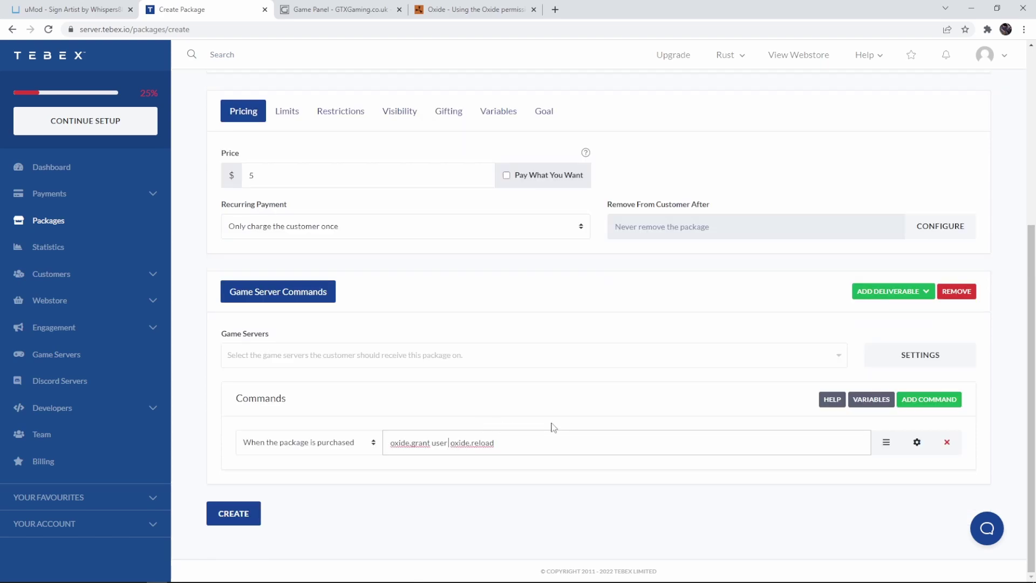
type("{")
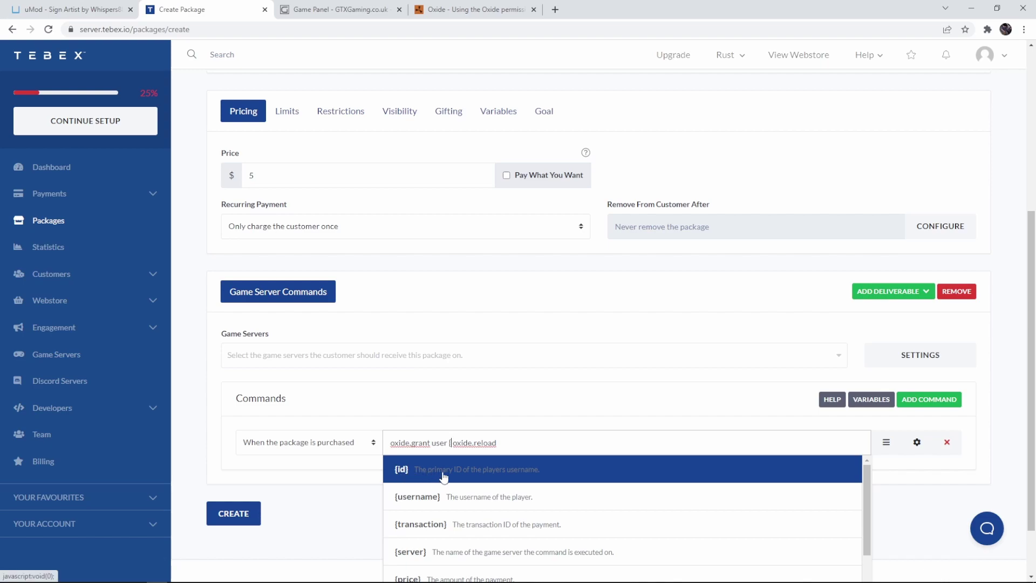
left_click(529, 481)
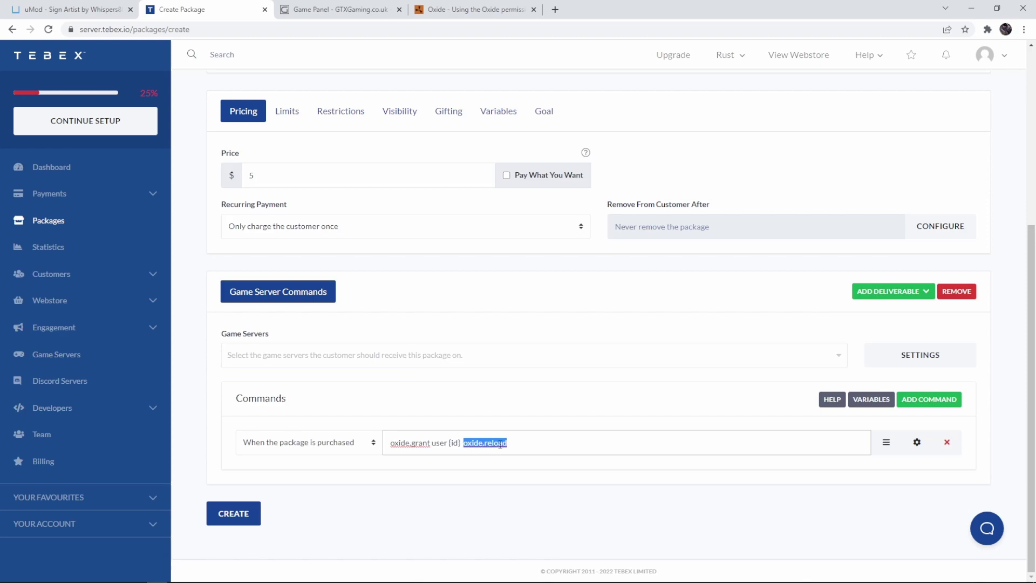
key("BackSpace")
Complete the first command with signartist.url copied from the Sign Artist page.
left_click(70, 9)
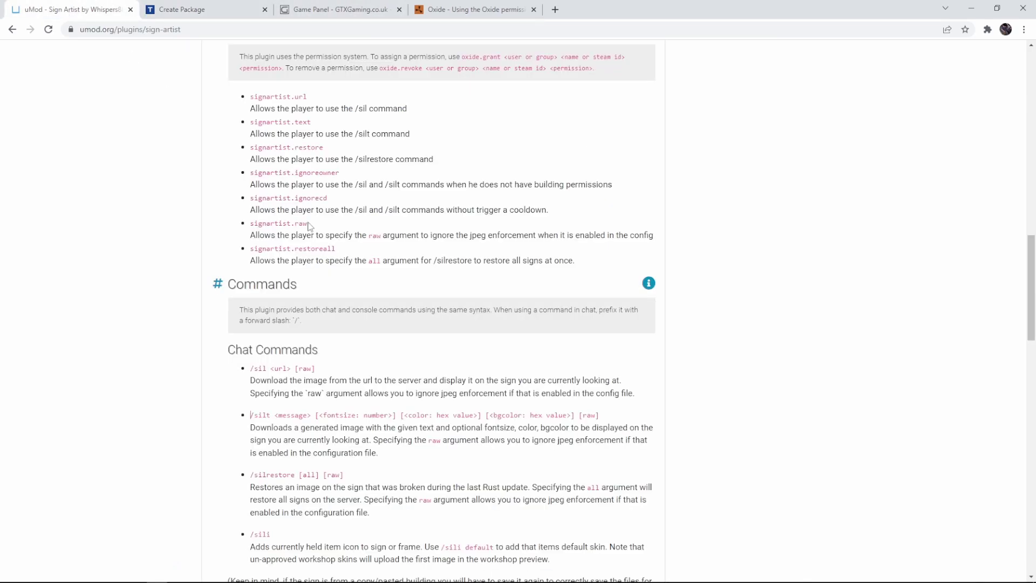
scroll(390, 395, "up", 3)
left_click_drag(309, 266, 249, 270)
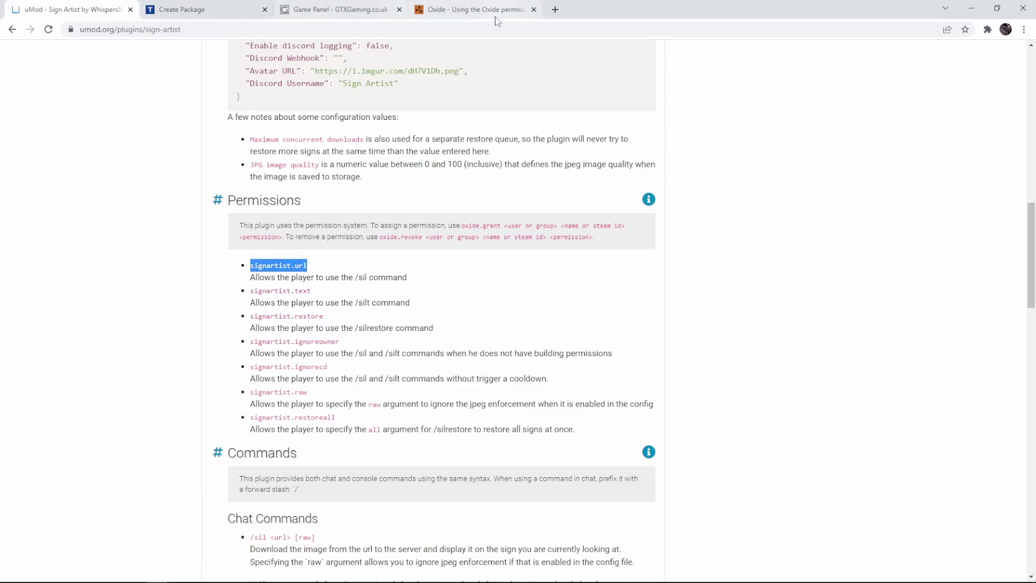
key("ctrl+Tab")
key("ctrl+v")
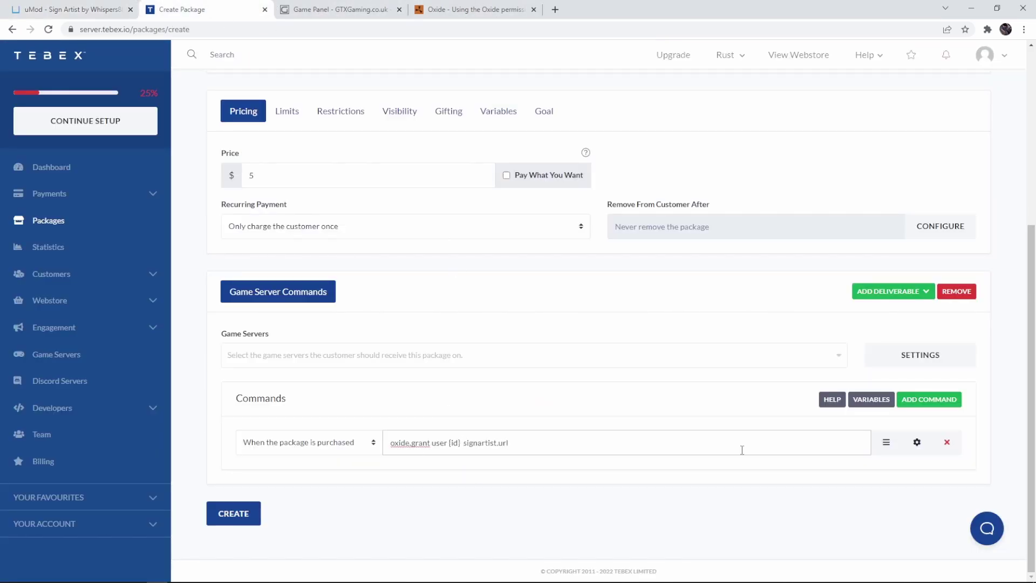
Add a second command containing a copy of oxide.grant user {id} signartist.url.
left_click(927, 401)
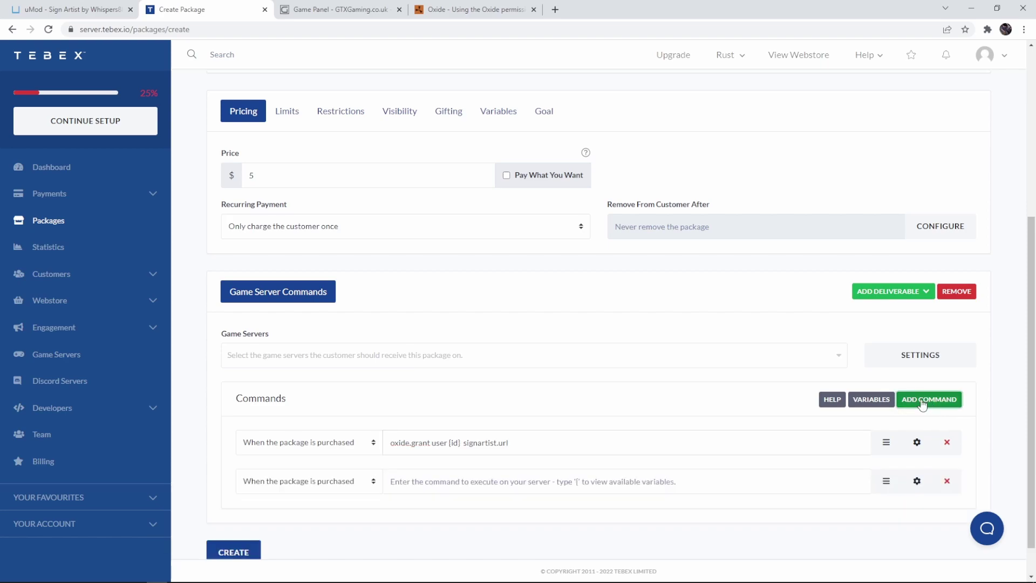
left_click_drag(515, 444, 285, 444)
key("ctrl+c")
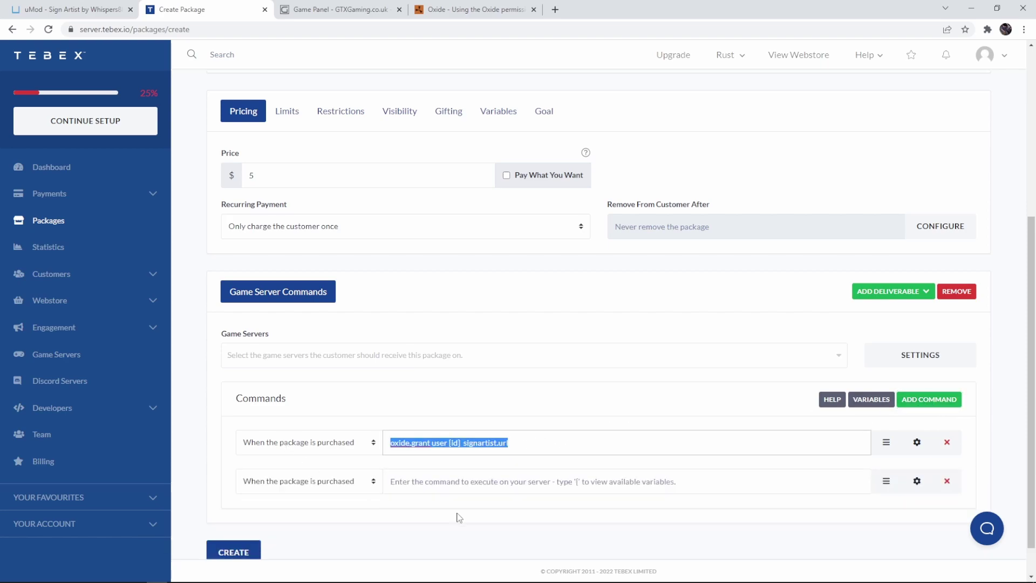
left_click(426, 480)
key("ctrl+v")
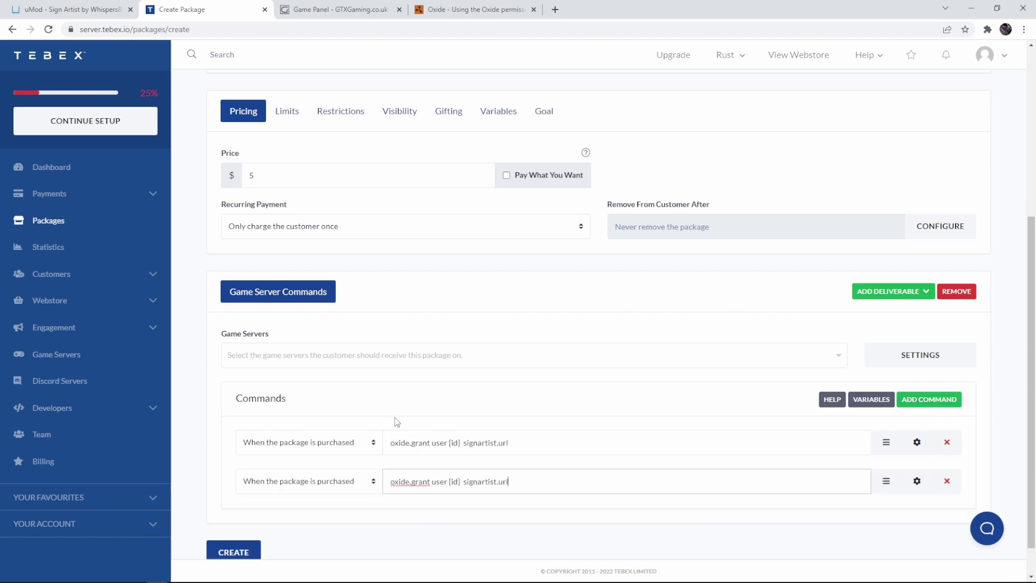
Change the second command's permission from signartist.url to signartist.text.
left_click(54, 9)
left_click_drag(312, 291, 251, 300)
left_click(181, 10)
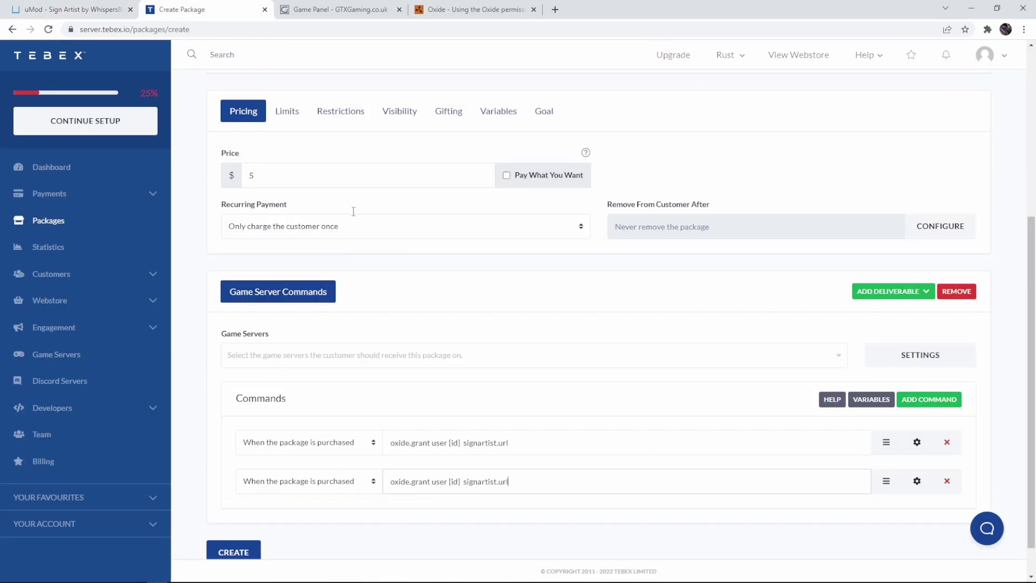
left_click_drag(463, 482, 509, 482)
key("ctrl+v")
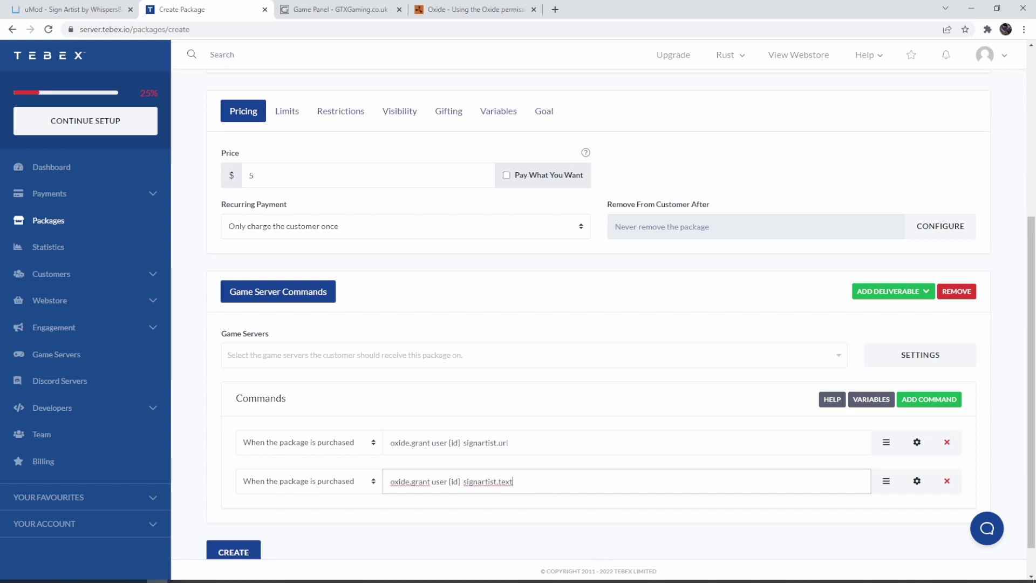
left_click(509, 515)
scroll(557, 462, "down", 1)
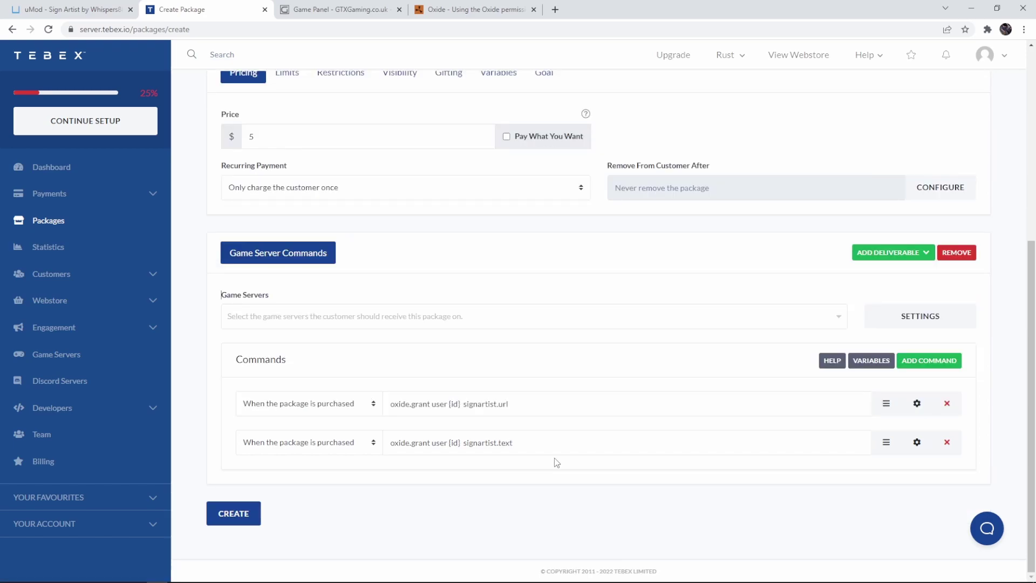